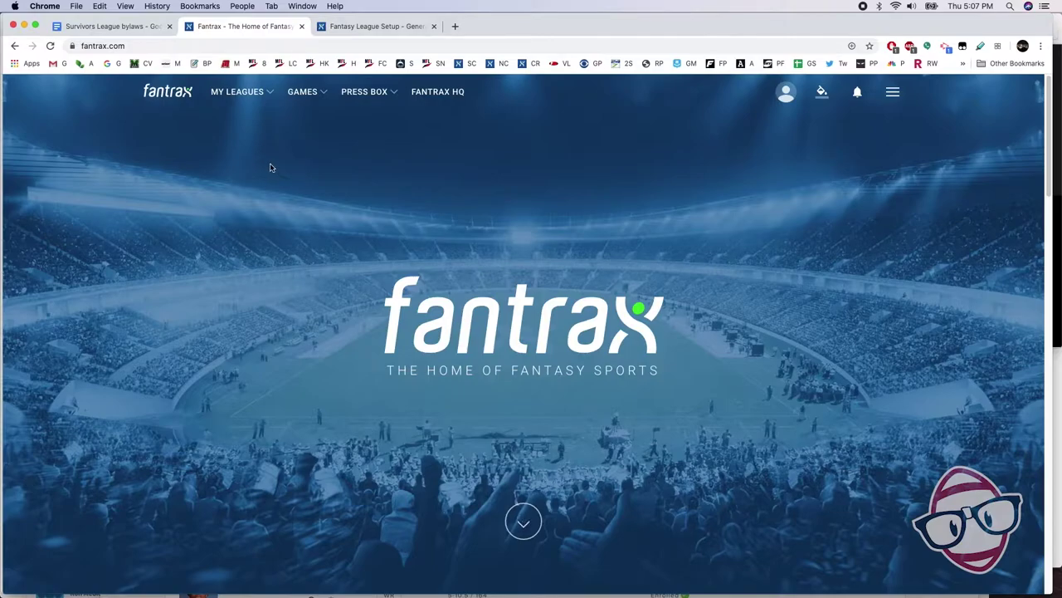
# - Start creating a new commissioner league for college football (NCAAF)
pyautogui.scroll(-2, 266, 181)
pyautogui.scroll(-5, 267, 181)
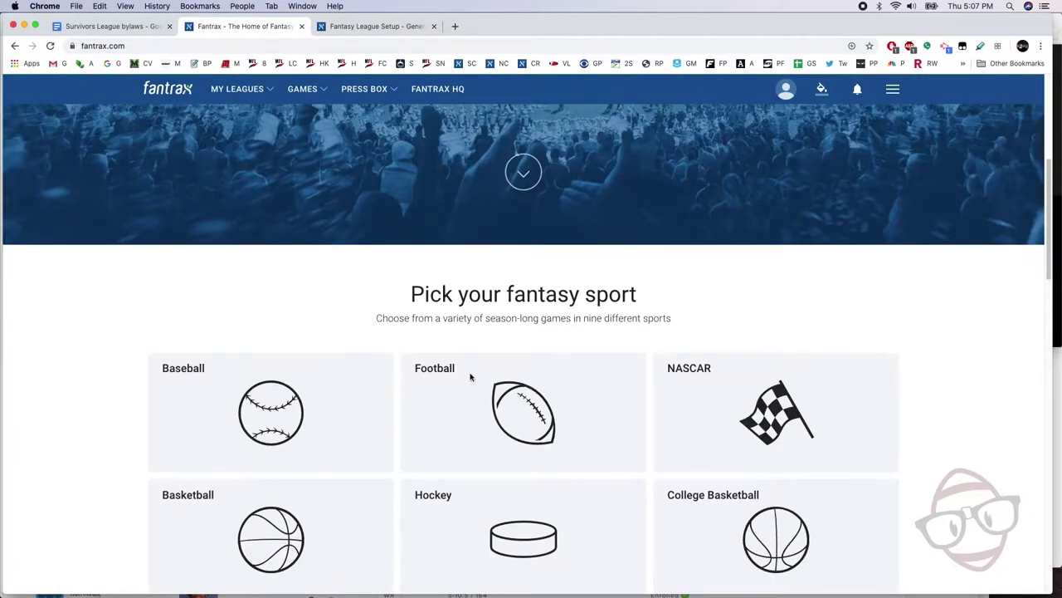
pyautogui.click(505, 388)
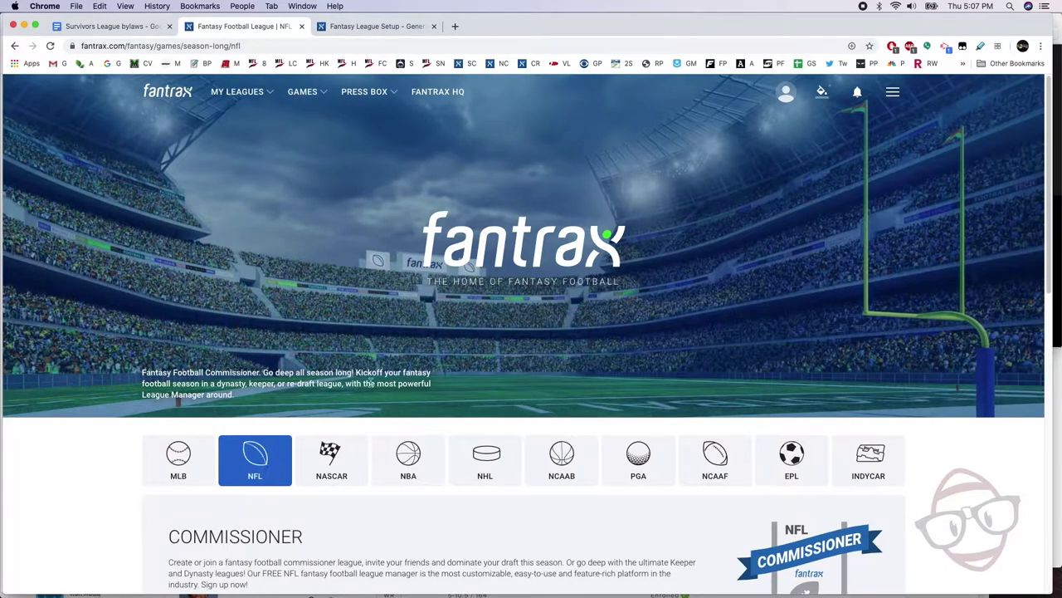
pyautogui.click(709, 463)
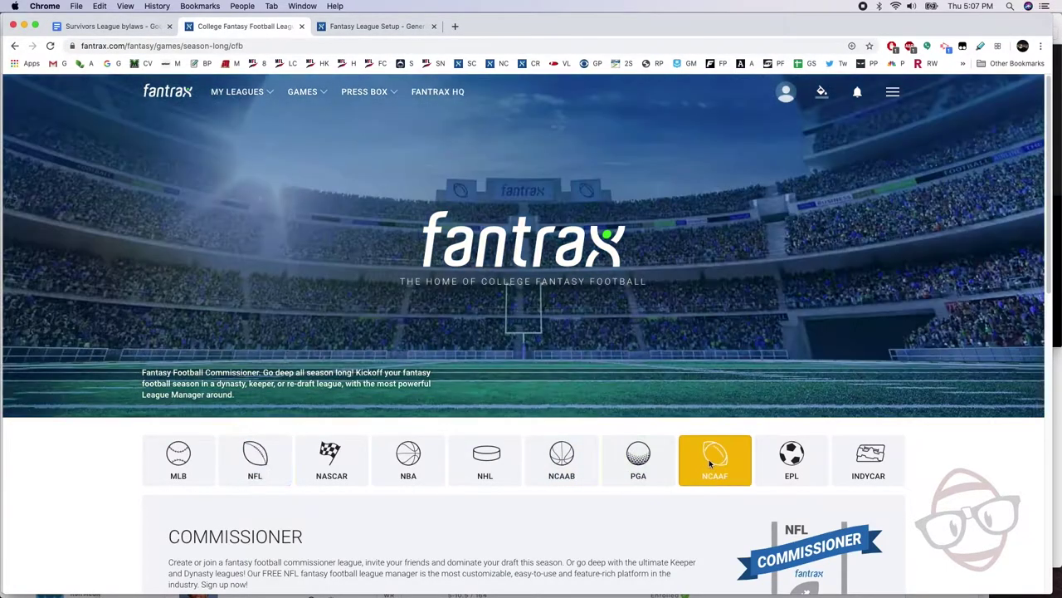
pyautogui.scroll(-4, 467, 332)
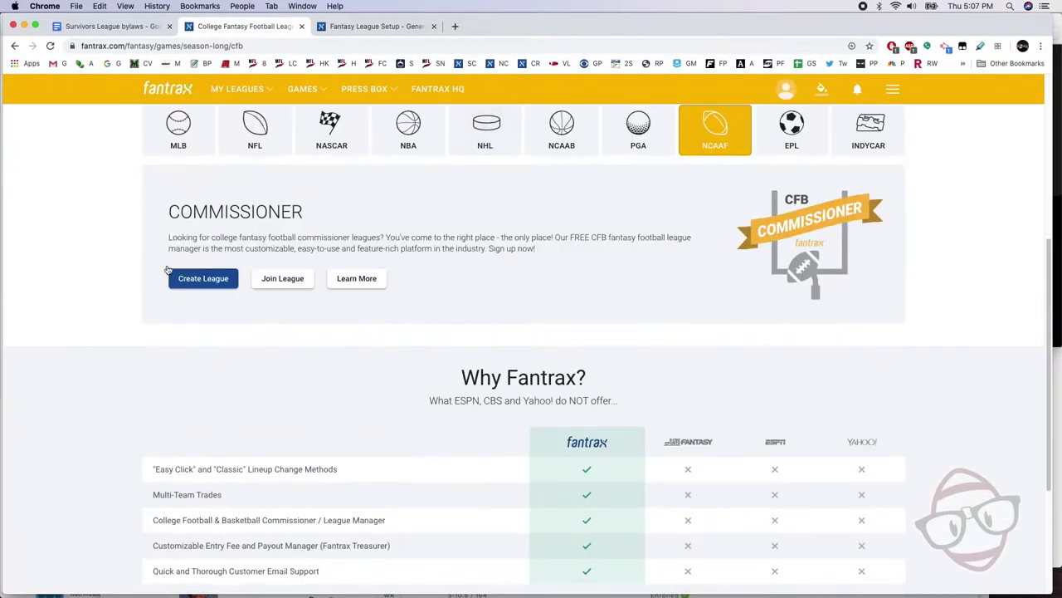
pyautogui.click(202, 282)
# - Choose the Fantrax default setup for the new league with H2H Points as its league type
pyautogui.moveTo(476, 382)
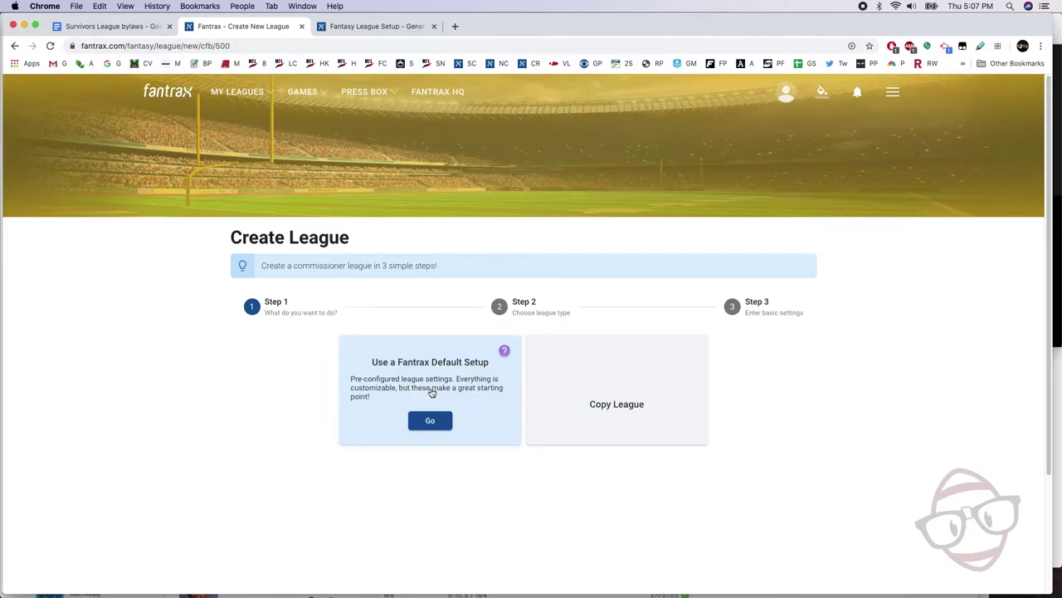
pyautogui.moveTo(652, 425)
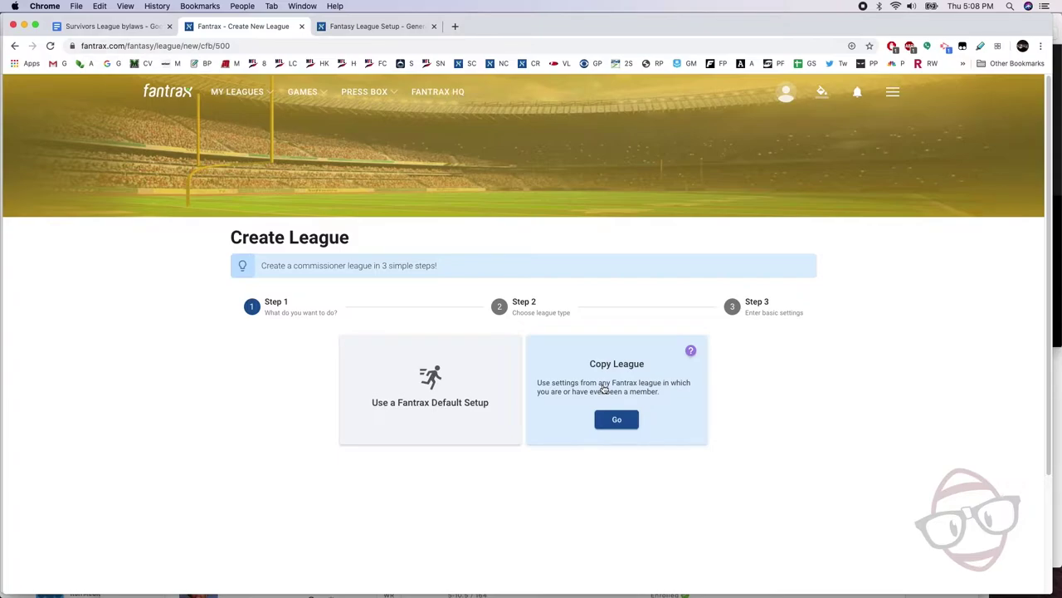
pyautogui.moveTo(424, 415)
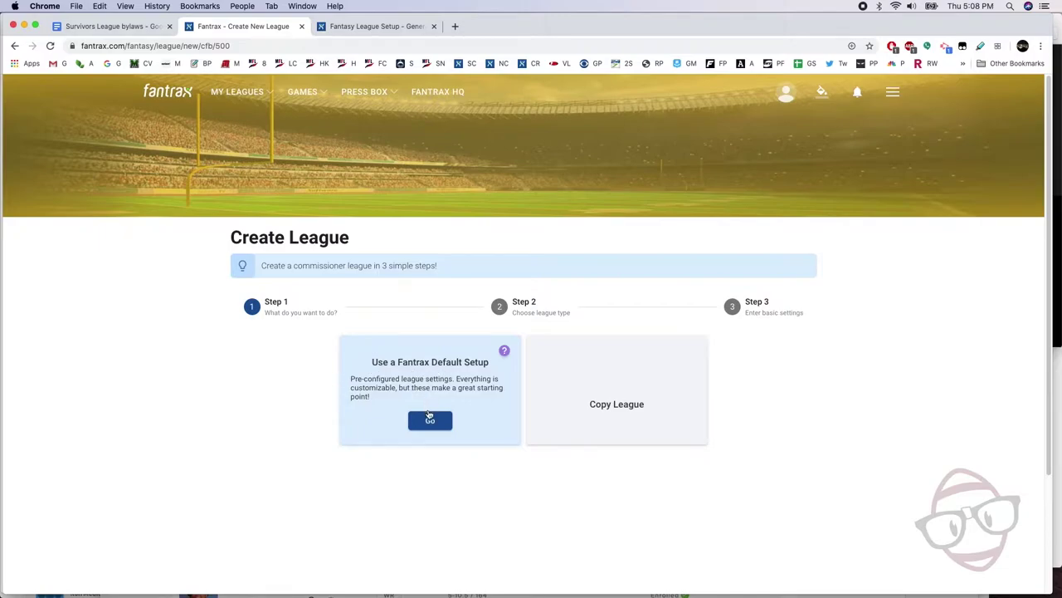
pyautogui.click(429, 417)
pyautogui.moveTo(387, 369)
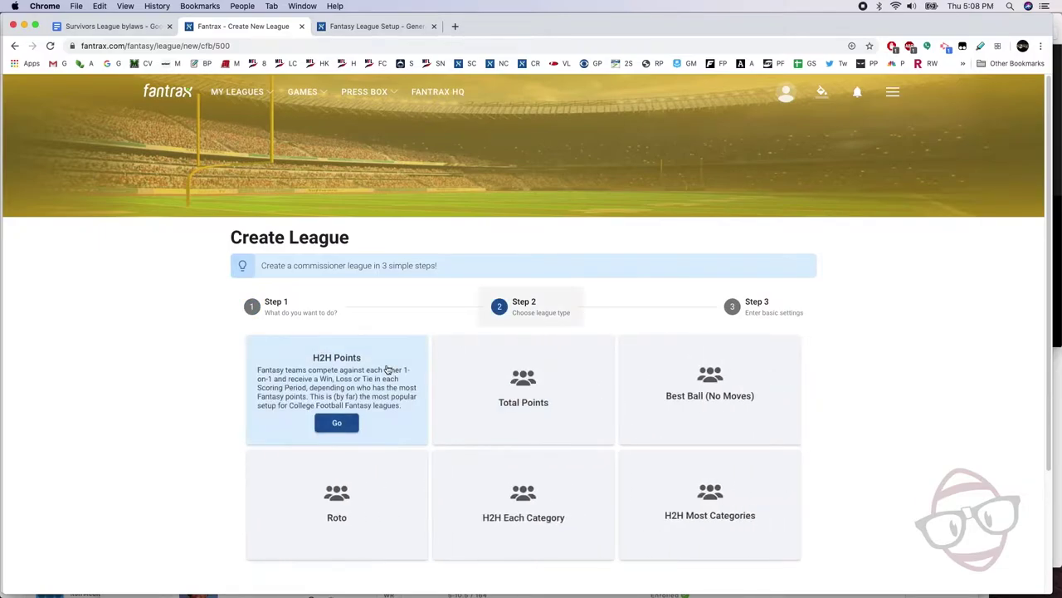
pyautogui.click(337, 422)
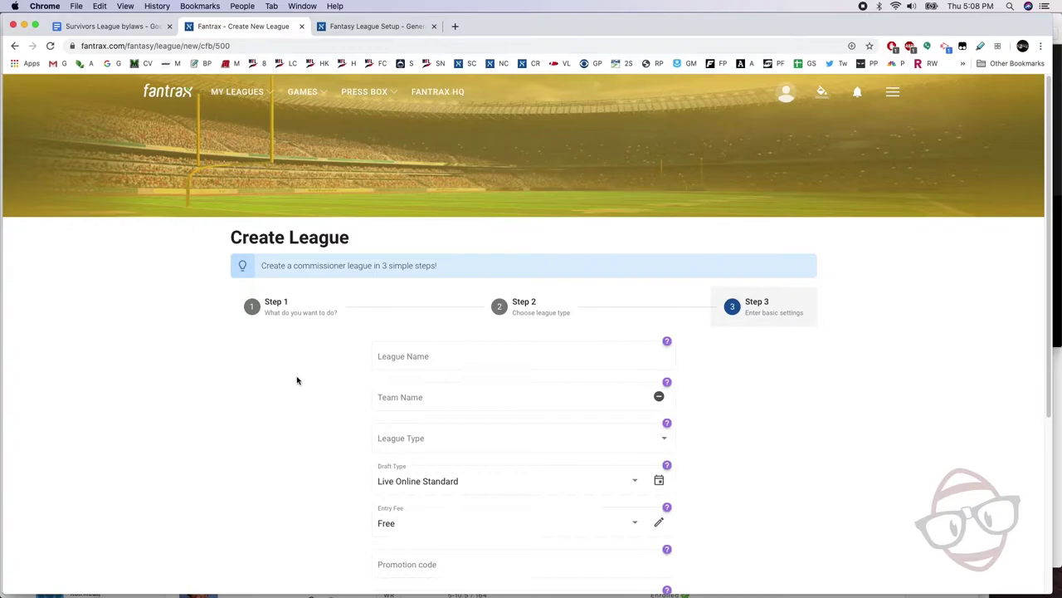
# - Name the league "Example League" and the team "Team Name yo"
pyautogui.write('Ex')
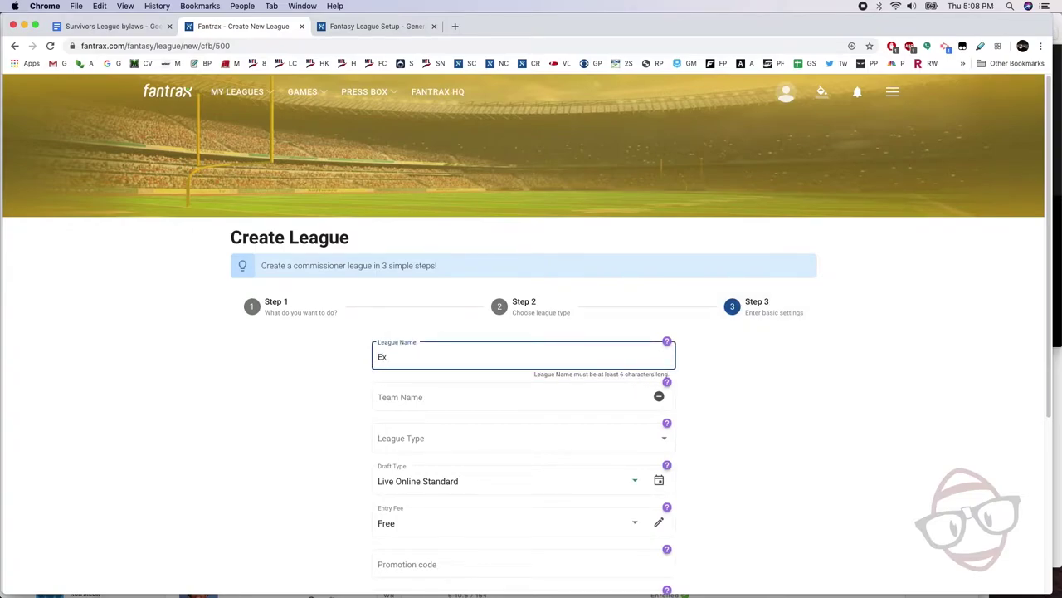
pyautogui.write('ample Leagu')
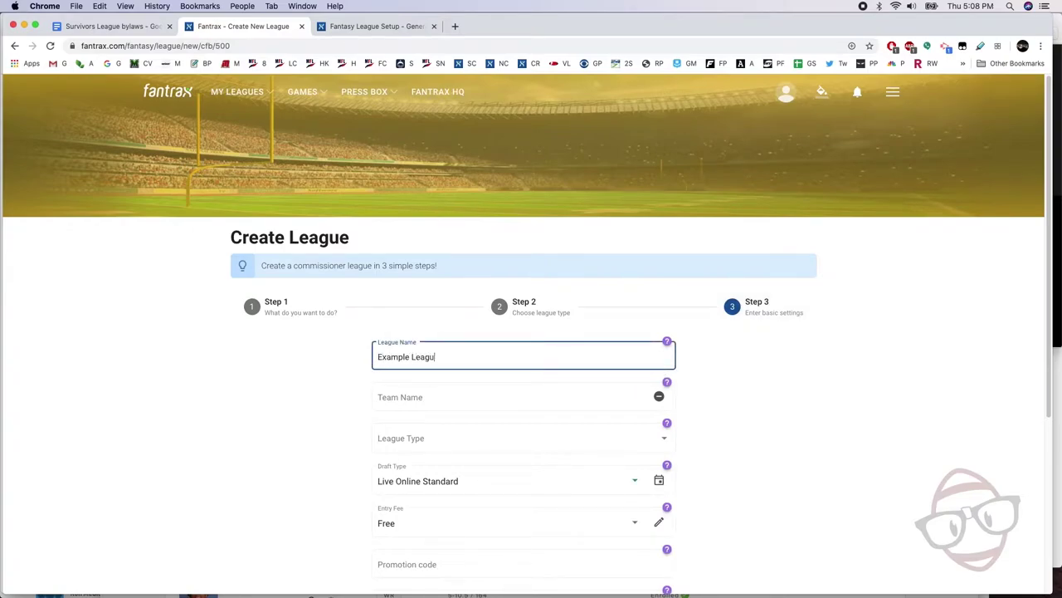
pyautogui.write('e')
pyautogui.click(523, 397)
pyautogui.write('Team')
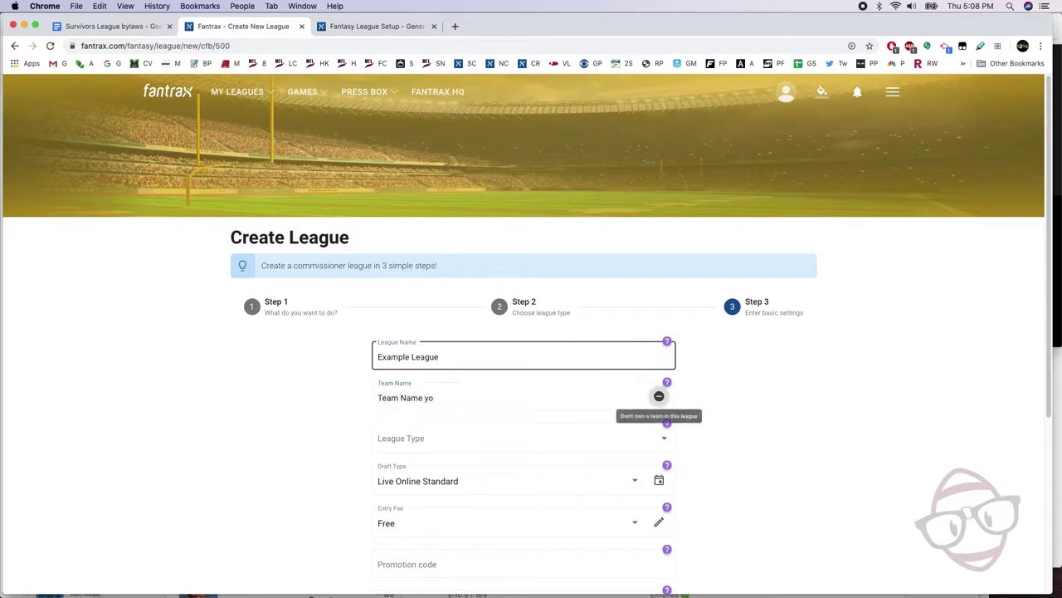
pyautogui.press('Tab')
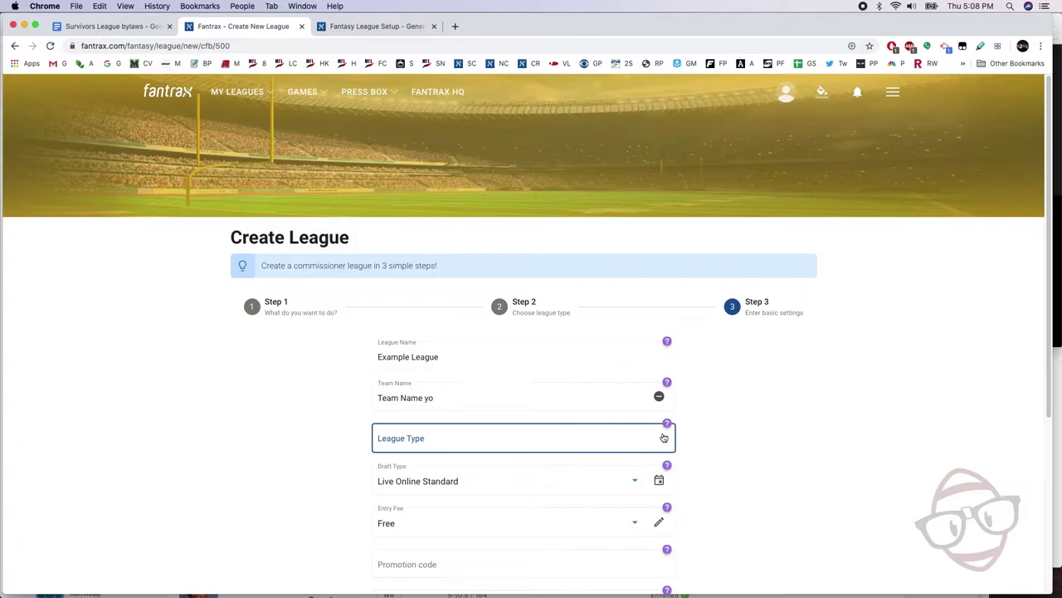
# - Set the league type to Dynasty and submit the basic settings to create the league
pyautogui.click(664, 437)
pyautogui.click(463, 490)
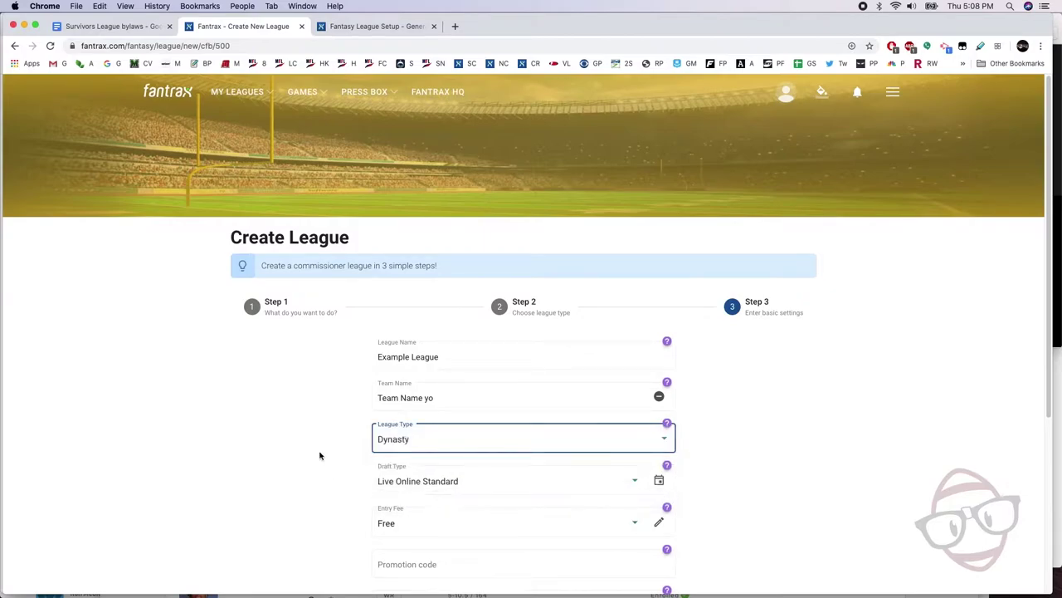
pyautogui.scroll(-5, 332, 452)
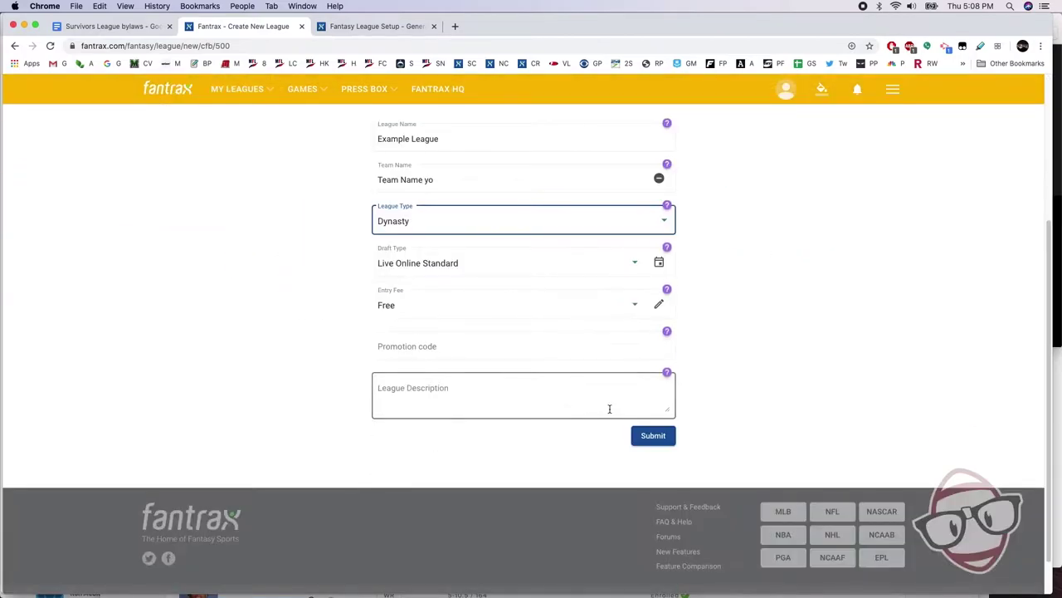
pyautogui.click(654, 436)
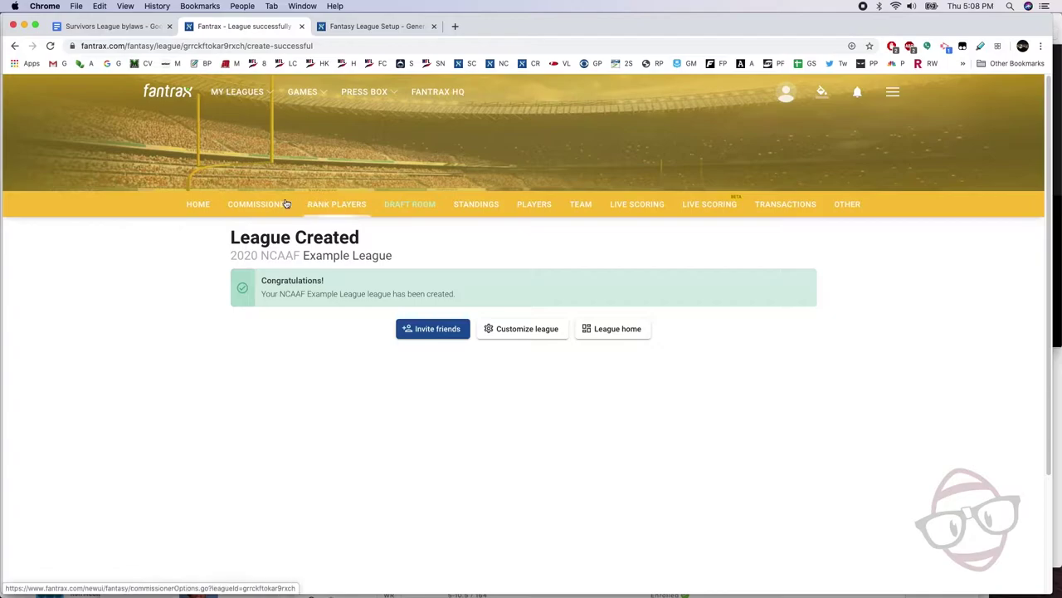
# - Look over the new league's commissioner options and open its League Setup
pyautogui.click(259, 205)
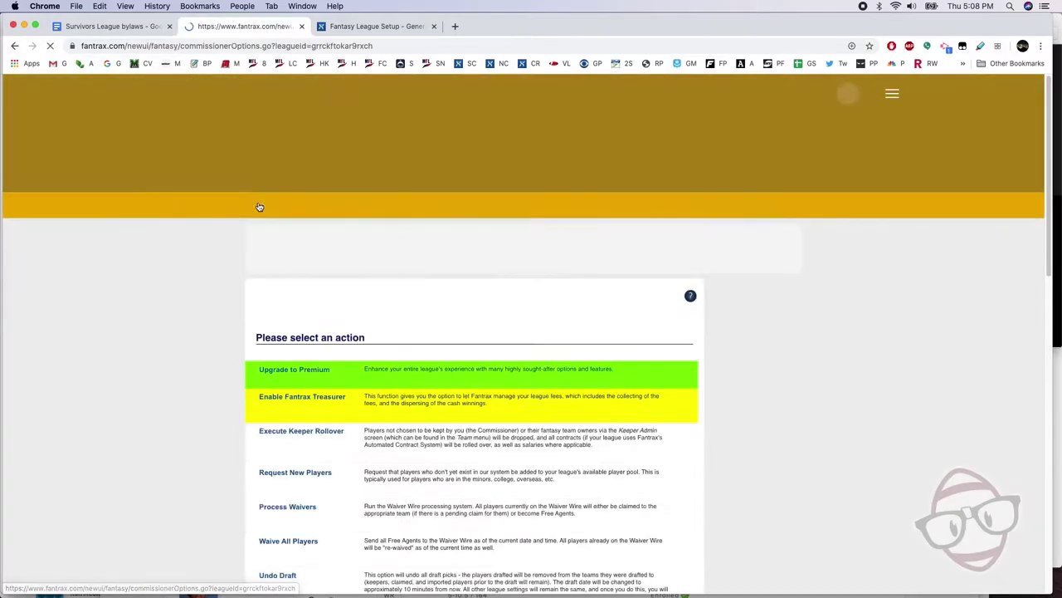
pyautogui.scroll(-5, 208, 411)
pyautogui.scroll(-7, 212, 404)
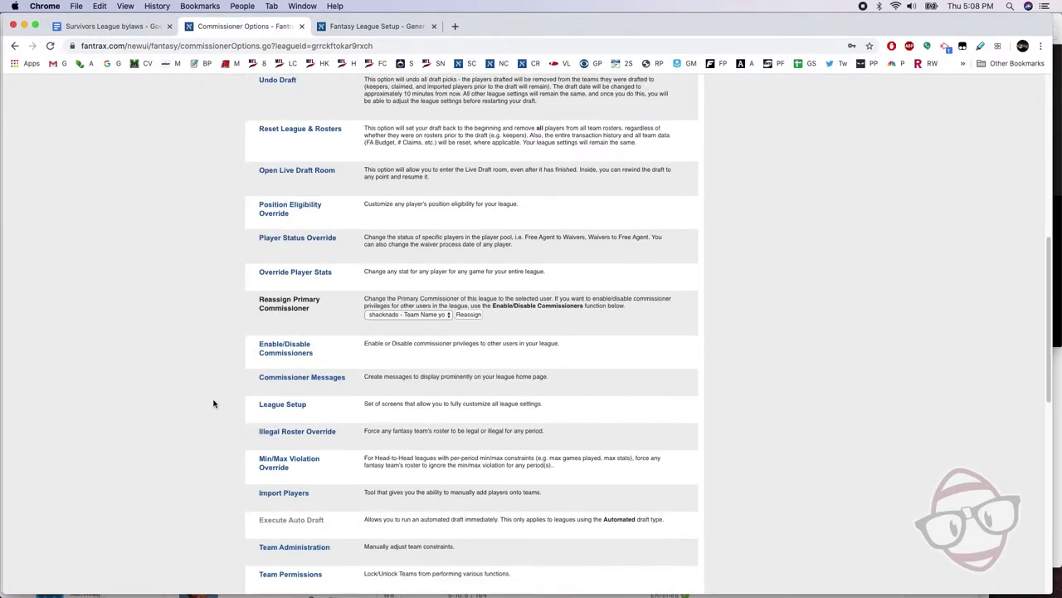
pyautogui.scroll(5, 212, 404)
pyautogui.scroll(5, 212, 404)
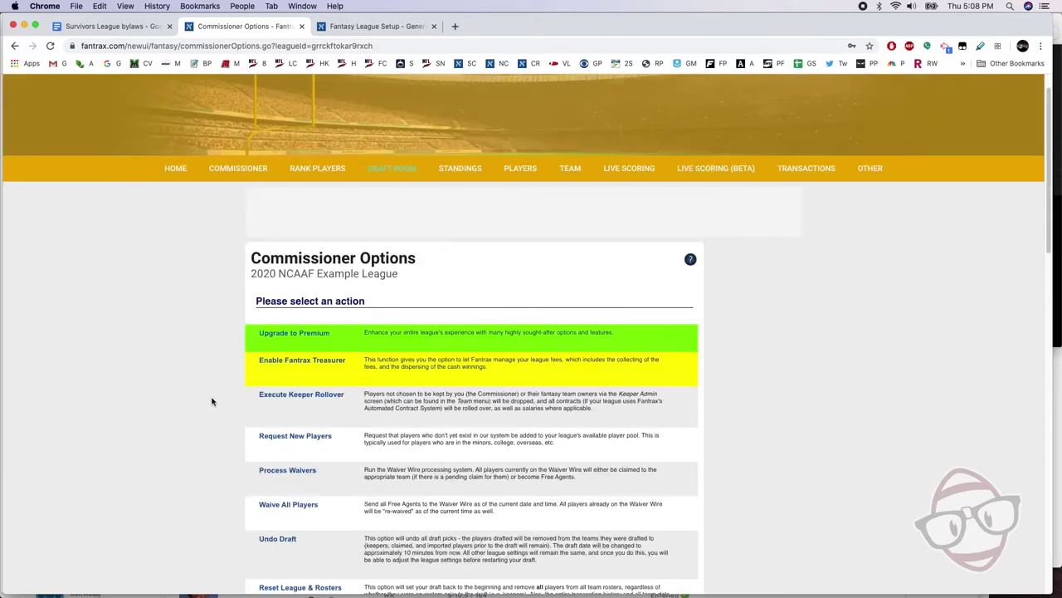
pyautogui.moveTo(238, 206)
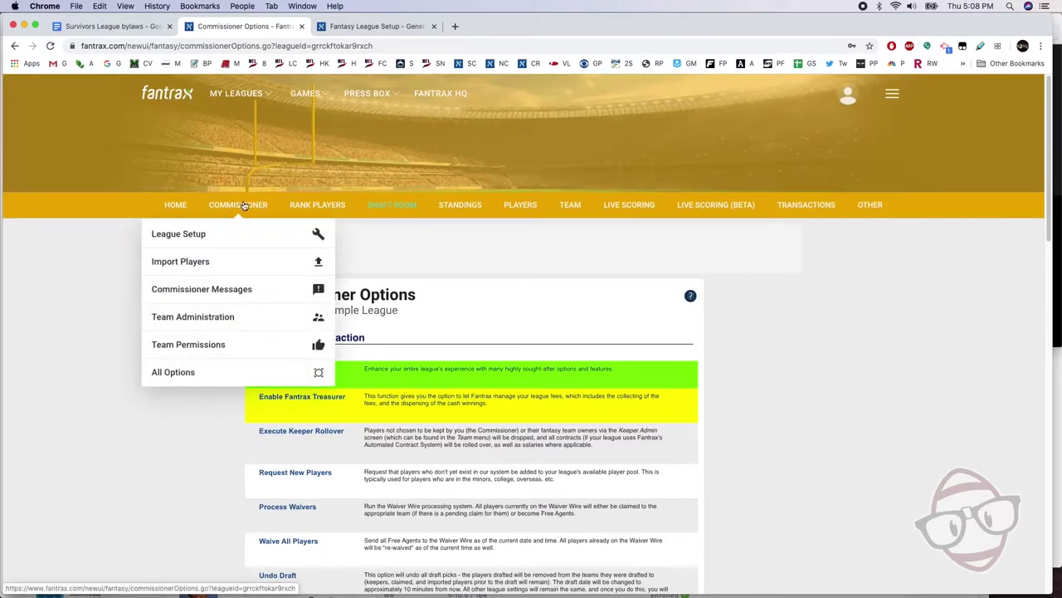
pyautogui.click(191, 236)
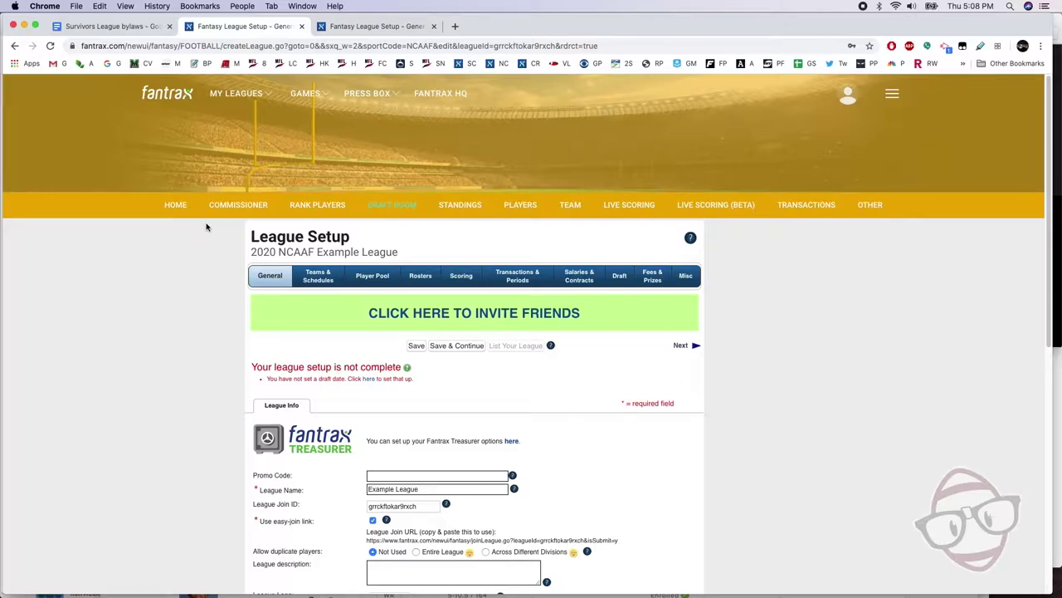
# - Review Example League's general settings and scoring system, and save them to continue to Teams & Schedules
pyautogui.moveTo(215, 206)
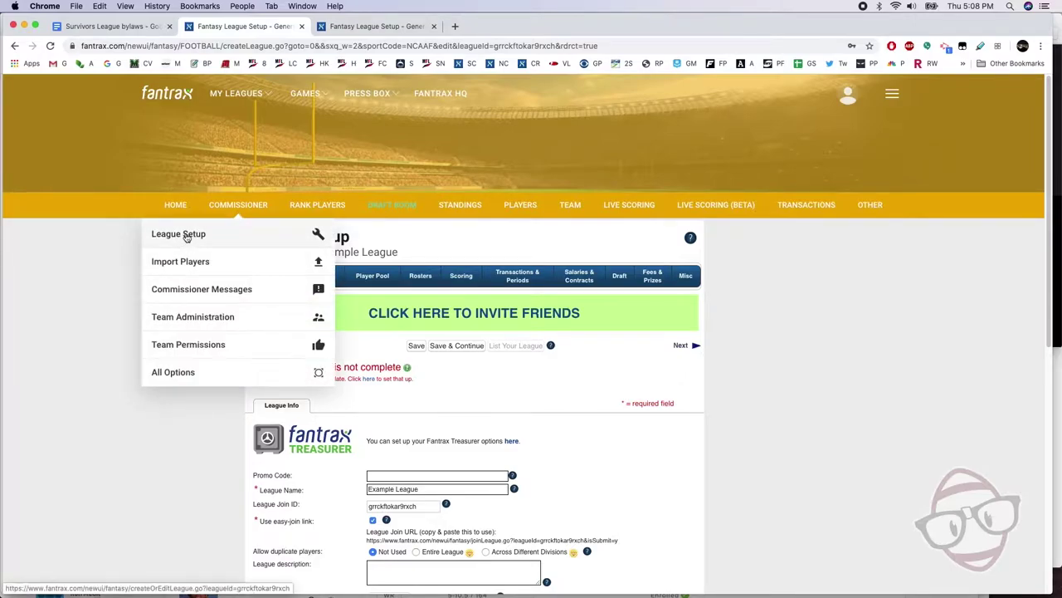
pyautogui.scroll(-3, 380, 401)
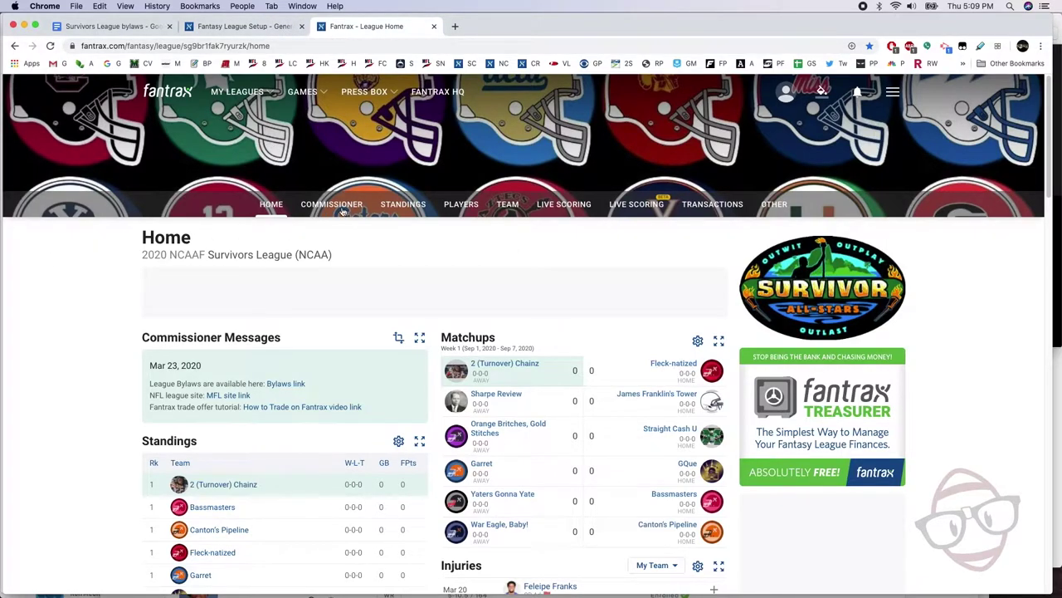
pyautogui.click(246, 27)
pyautogui.scroll(-1, 205, 351)
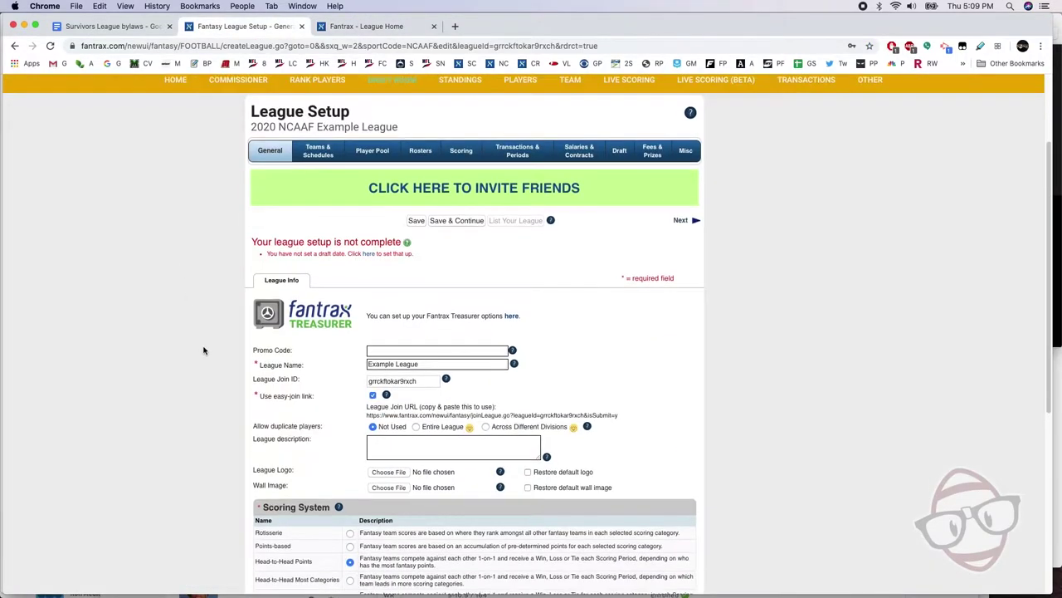
pyautogui.scroll(-5, 473, 399)
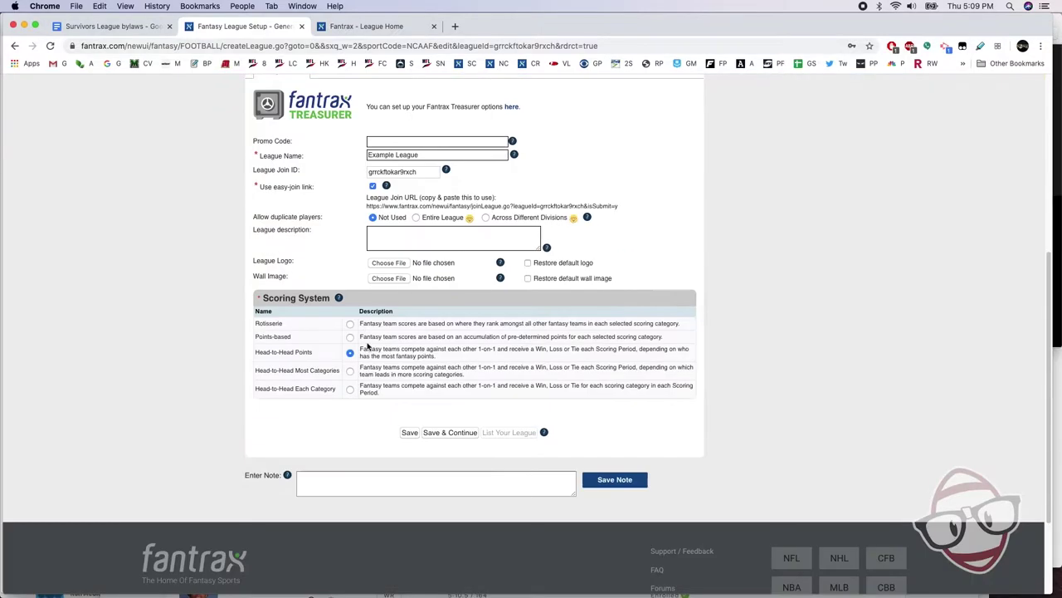
pyautogui.click(440, 435)
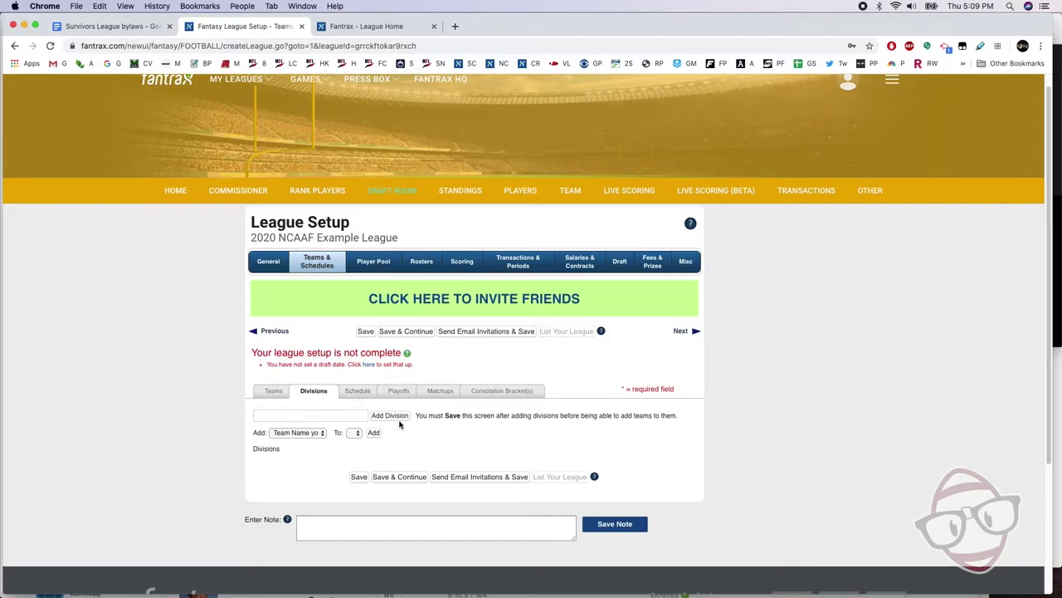
# - Examine the schedule and playoff settings in Example League and in the existing Survivors League setup
pyautogui.click(357, 392)
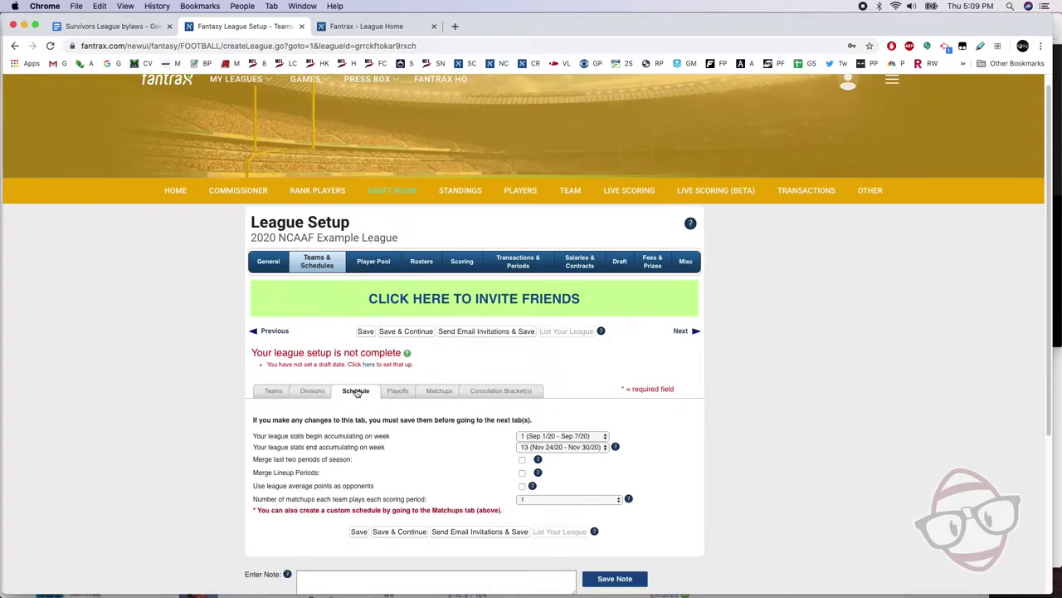
pyautogui.click(397, 390)
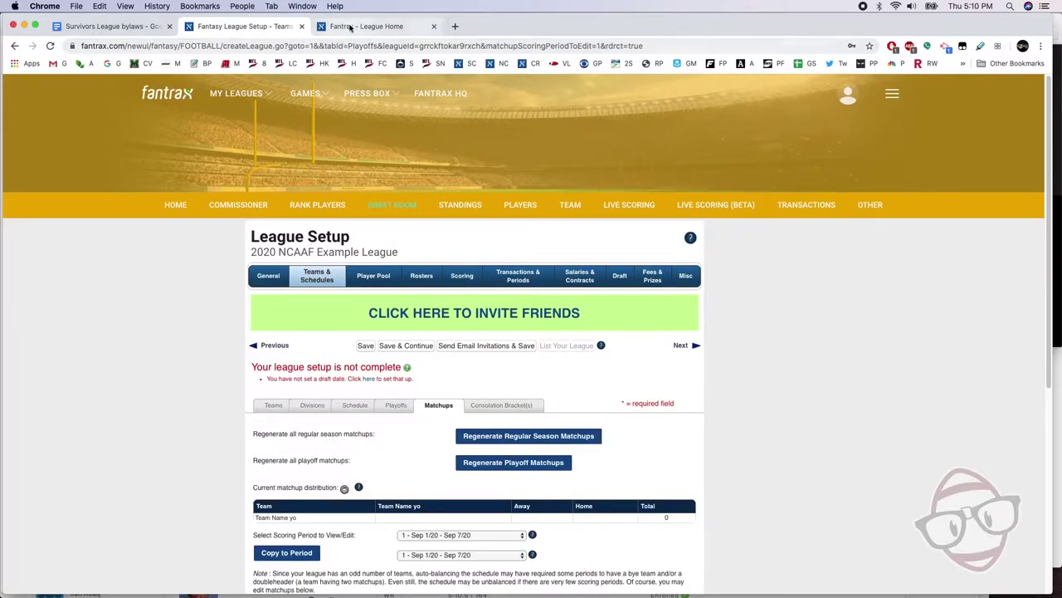
pyautogui.click(351, 27)
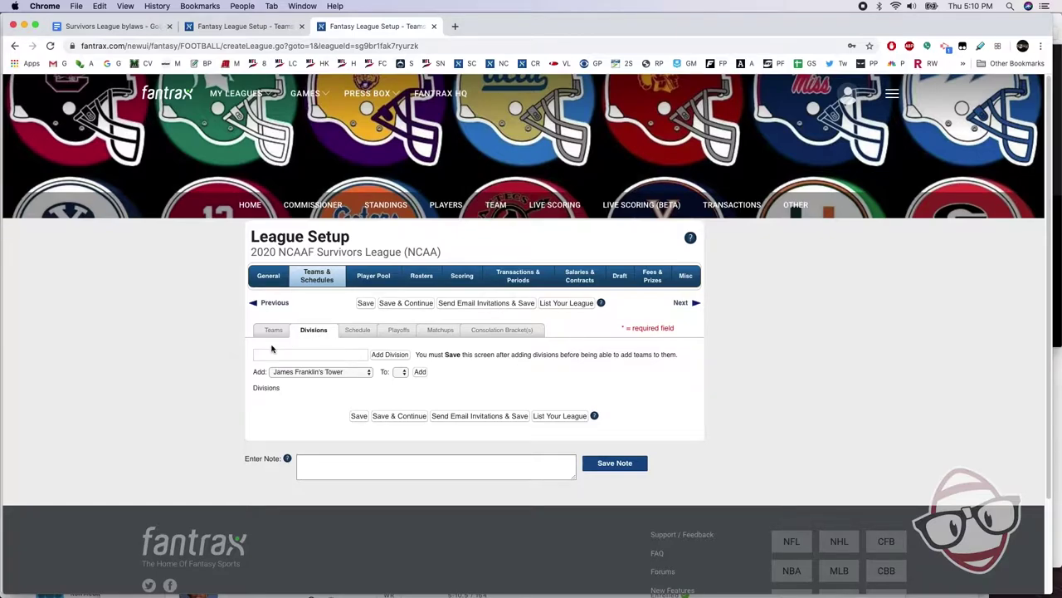
pyautogui.click(357, 330)
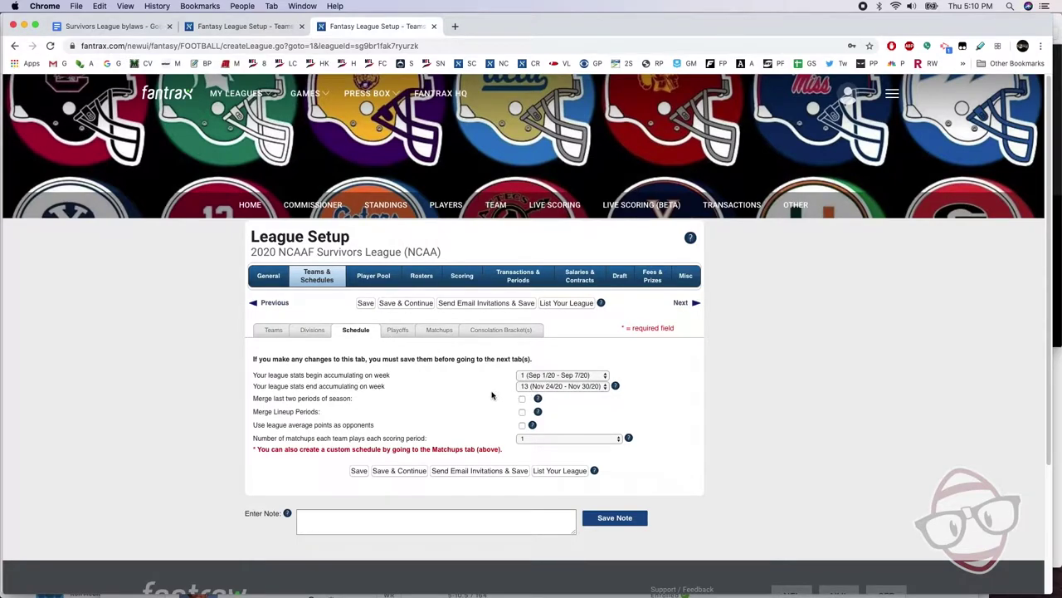
pyautogui.click(400, 332)
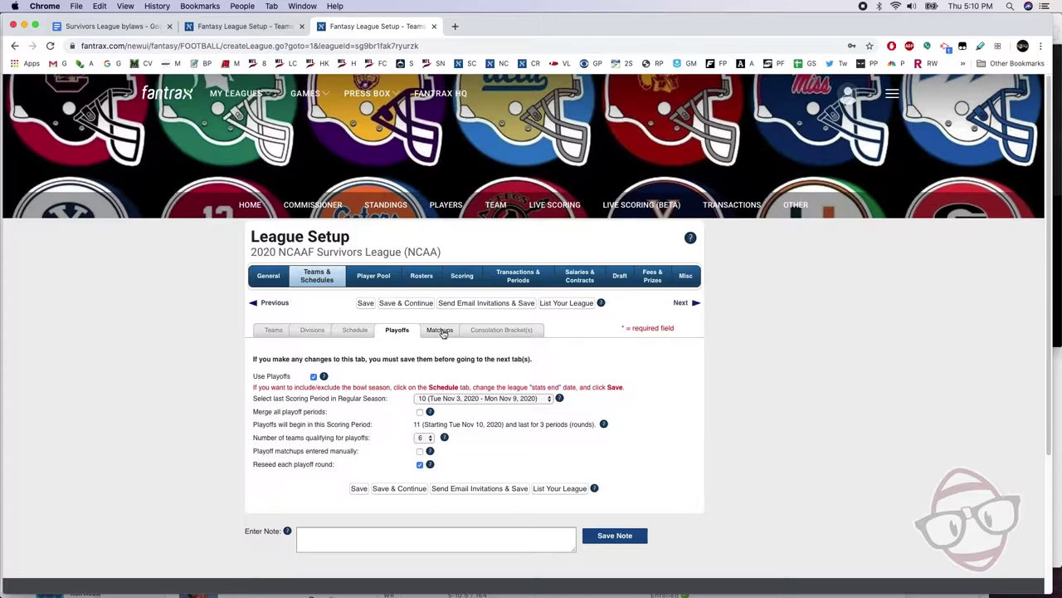
# - Examine the Survivors League's matchup distribution and regeneration options alongside its playoff settings
pyautogui.click(442, 332)
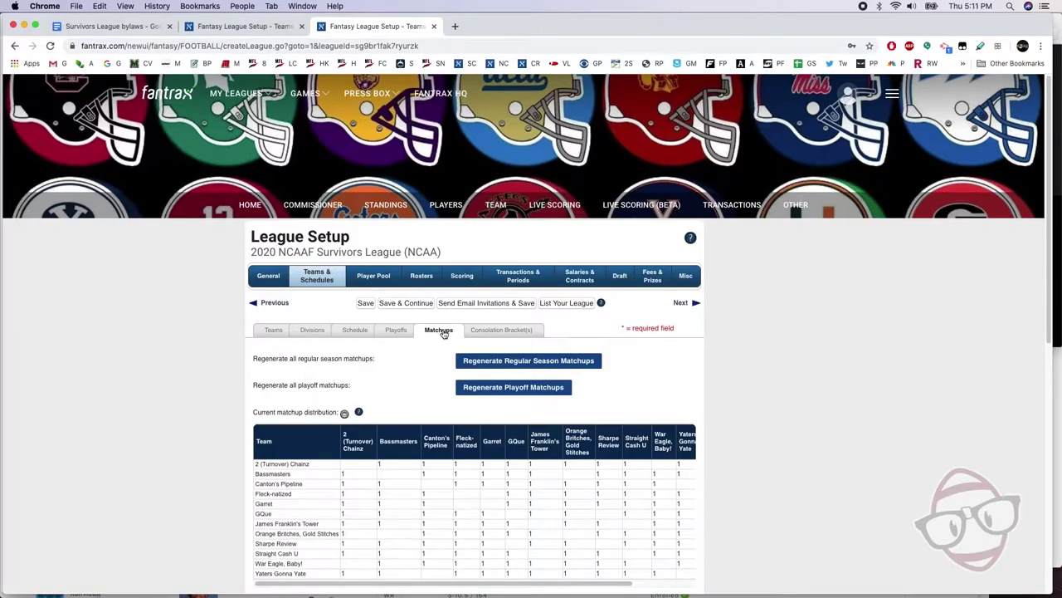
pyautogui.scroll(-2, 432, 345)
pyautogui.scroll(2, 432, 345)
pyautogui.click(398, 331)
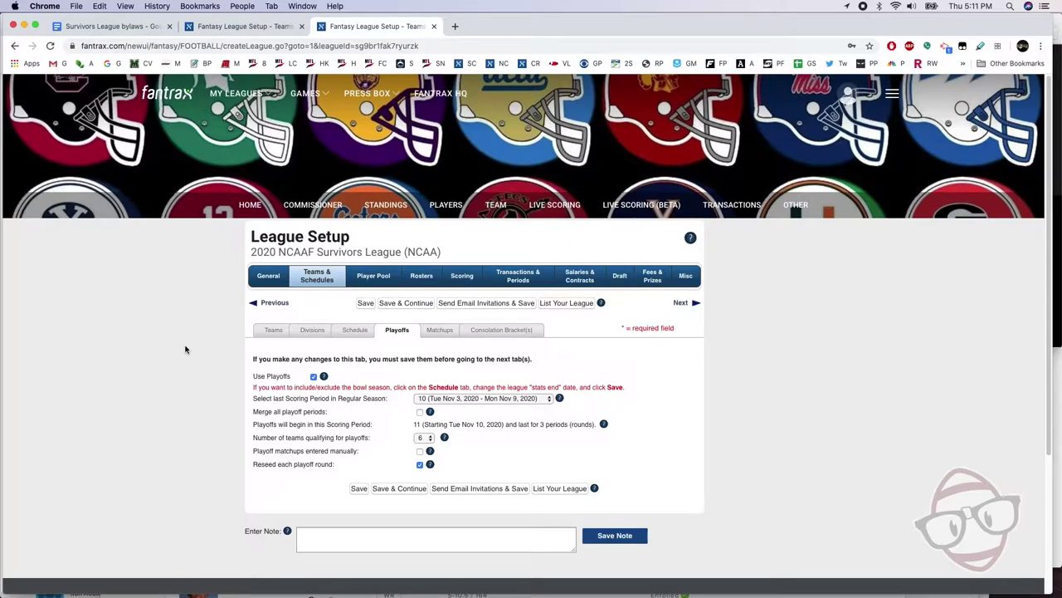
pyautogui.click(435, 330)
pyautogui.scroll(-2, 390, 368)
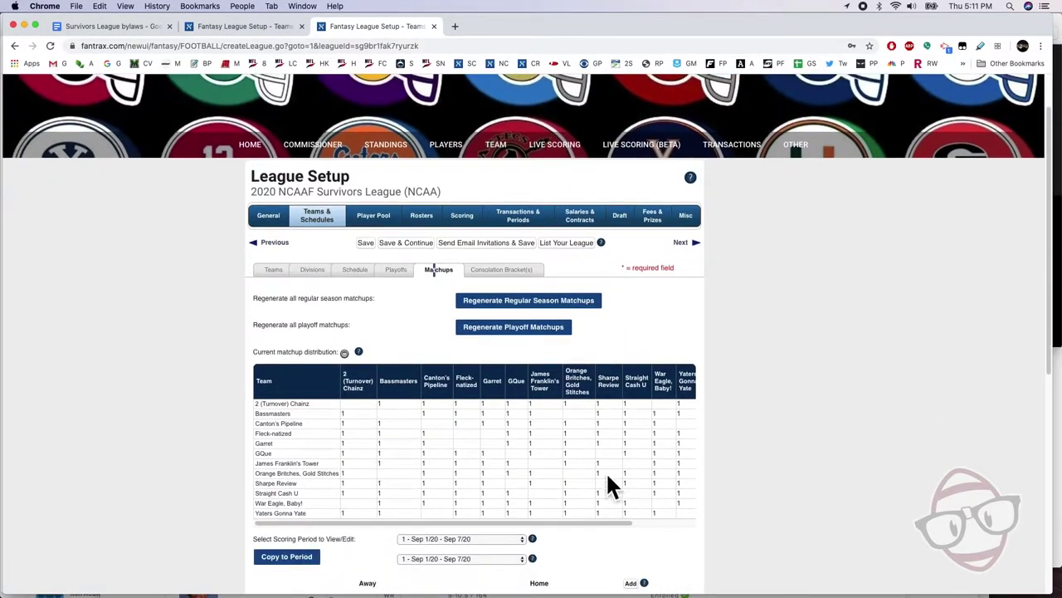
pyautogui.scroll(2, 421, 414)
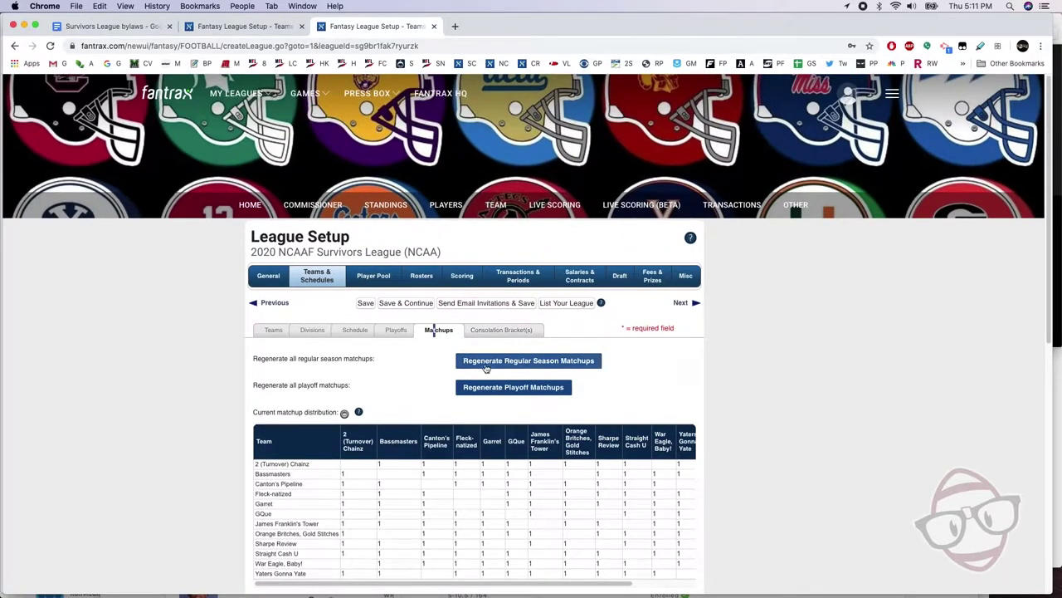
# - Check the Survivors League's consolation bracket settings and the teams included by conference in its player pool
pyautogui.click(510, 332)
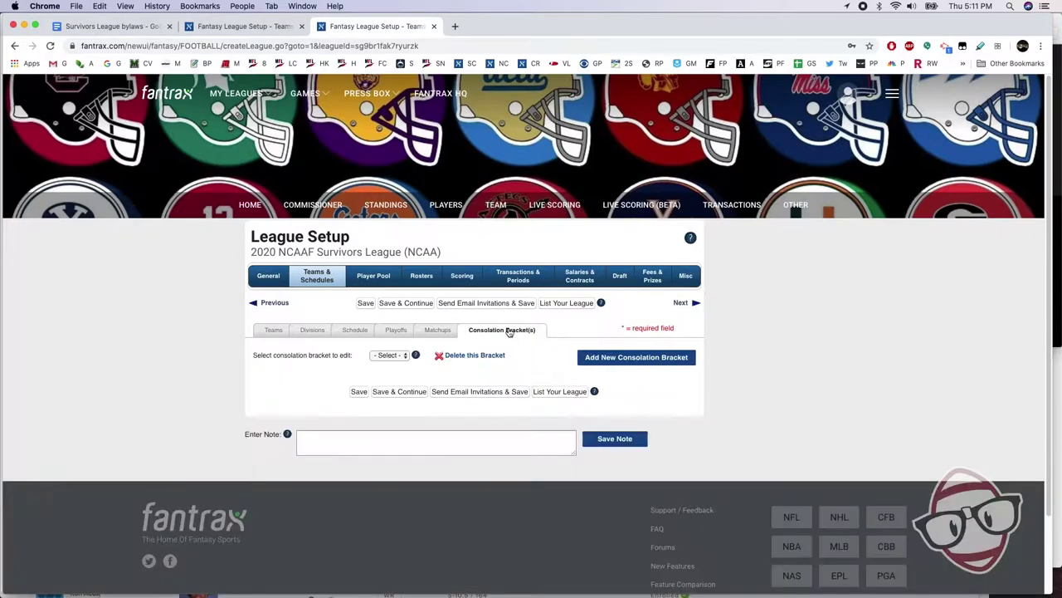
pyautogui.click(374, 277)
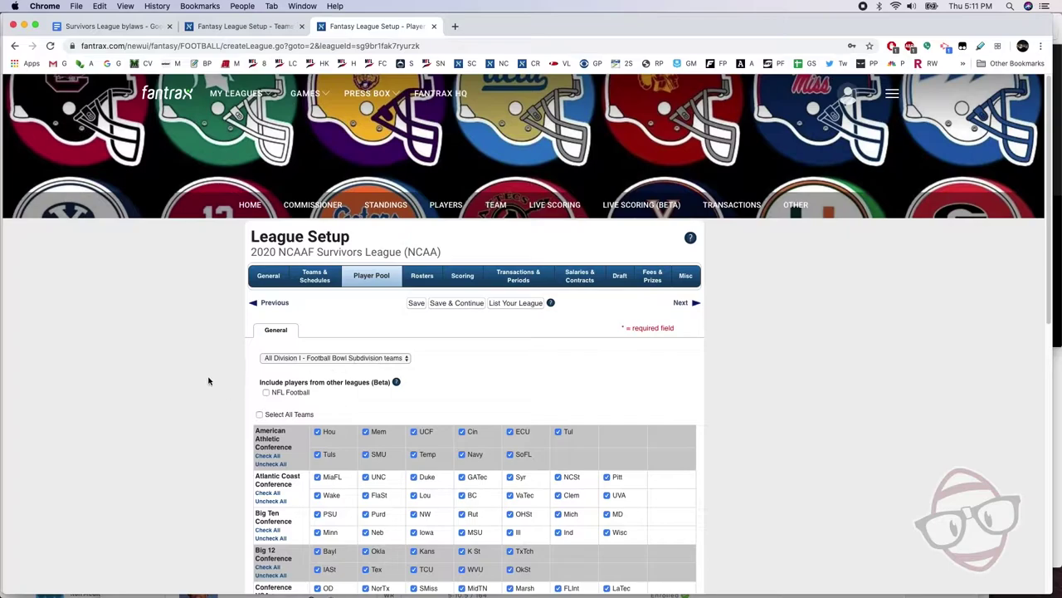
pyautogui.scroll(-5, 230, 363)
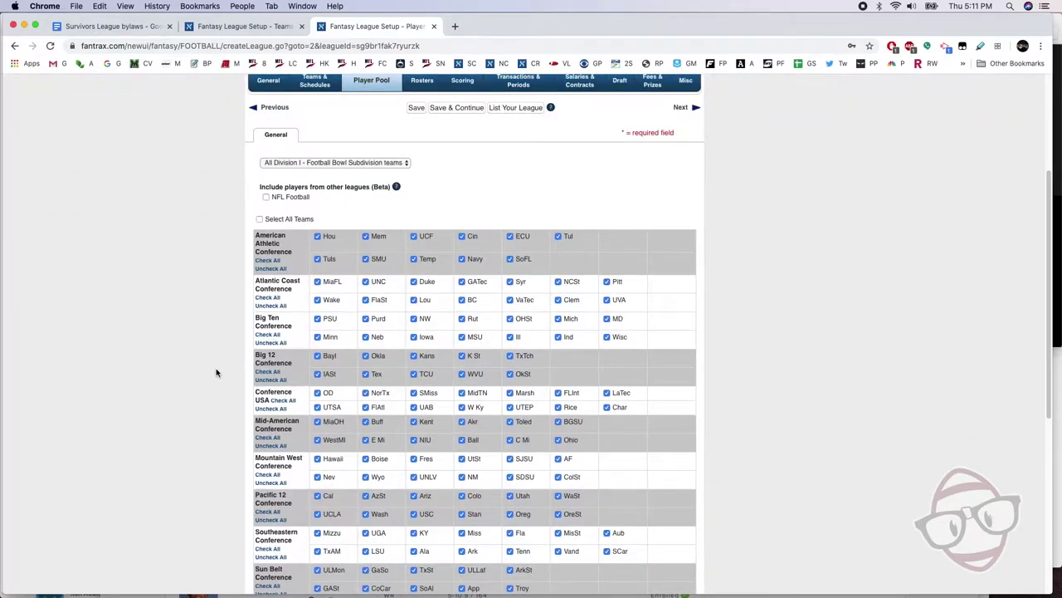
pyautogui.scroll(-2, 216, 374)
pyautogui.scroll(2, 213, 373)
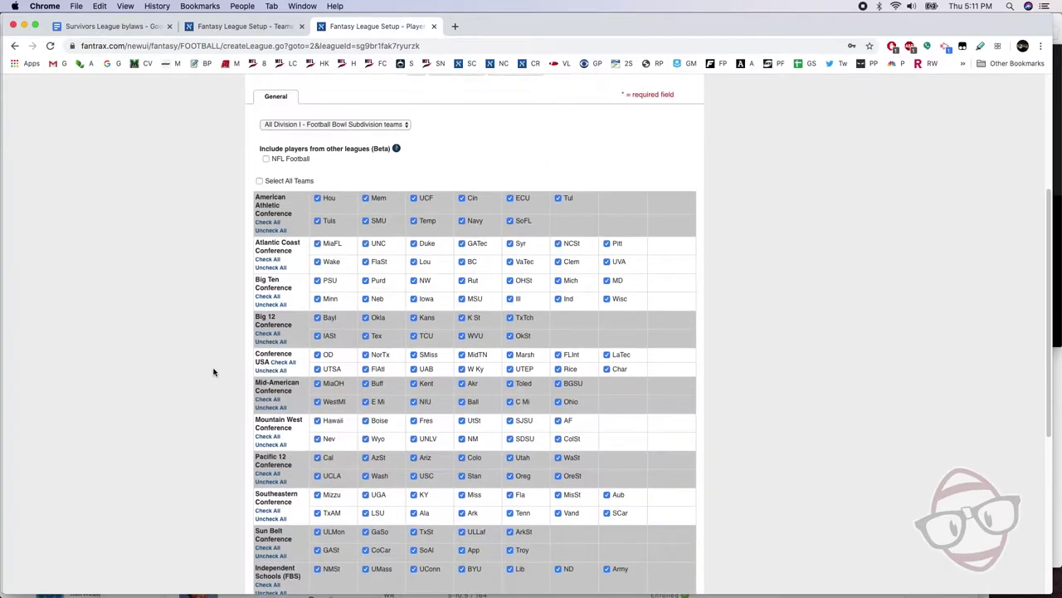
pyautogui.scroll(5, 213, 373)
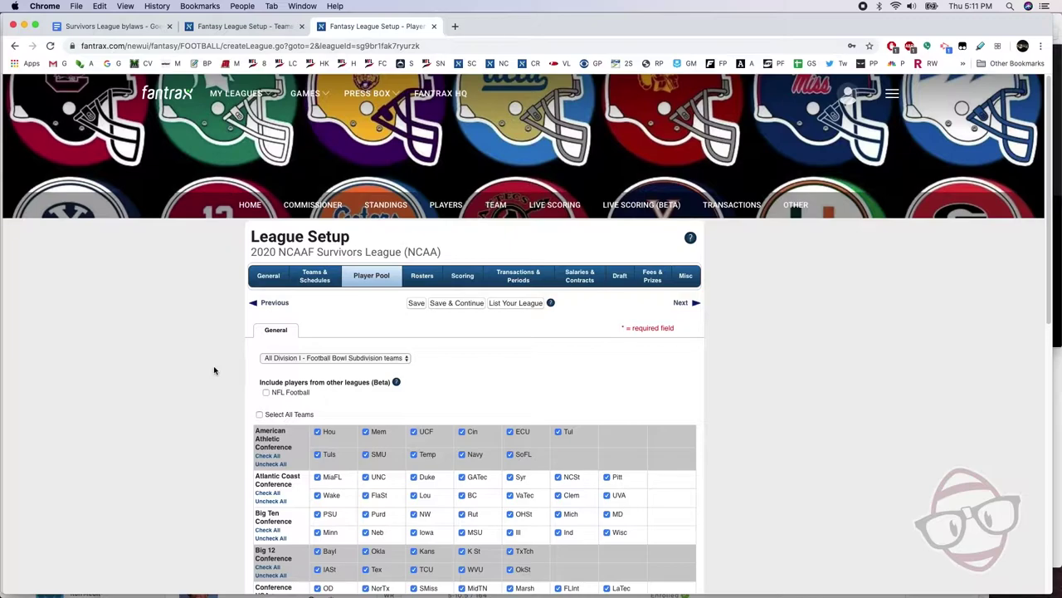
# - Review the Survivors League's roster limits and starters per position, and save them to continue to Scoring
pyautogui.click(423, 275)
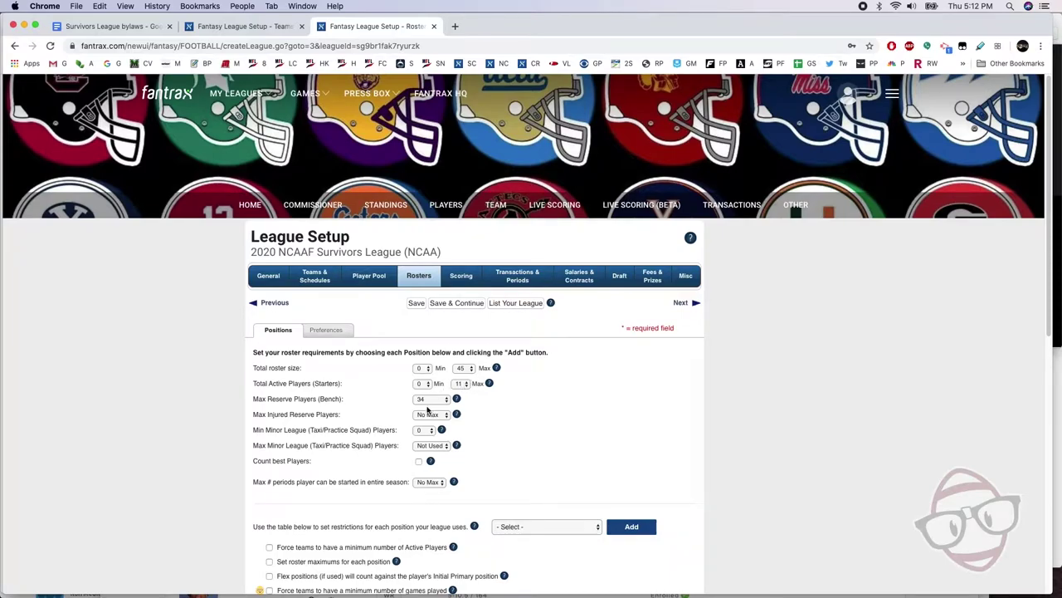
pyautogui.scroll(-2, 486, 403)
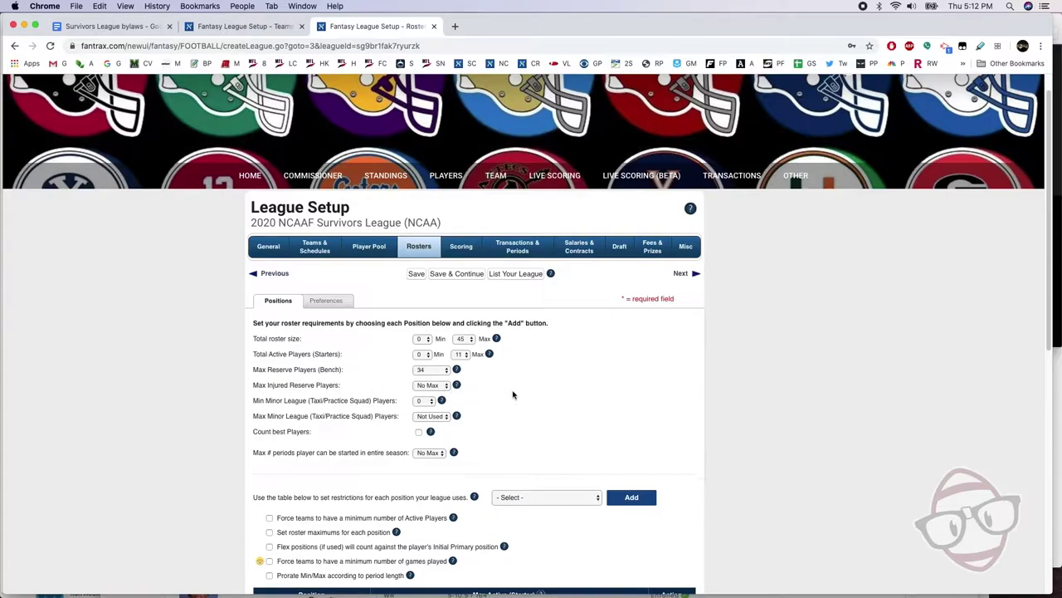
pyautogui.scroll(-1, 506, 392)
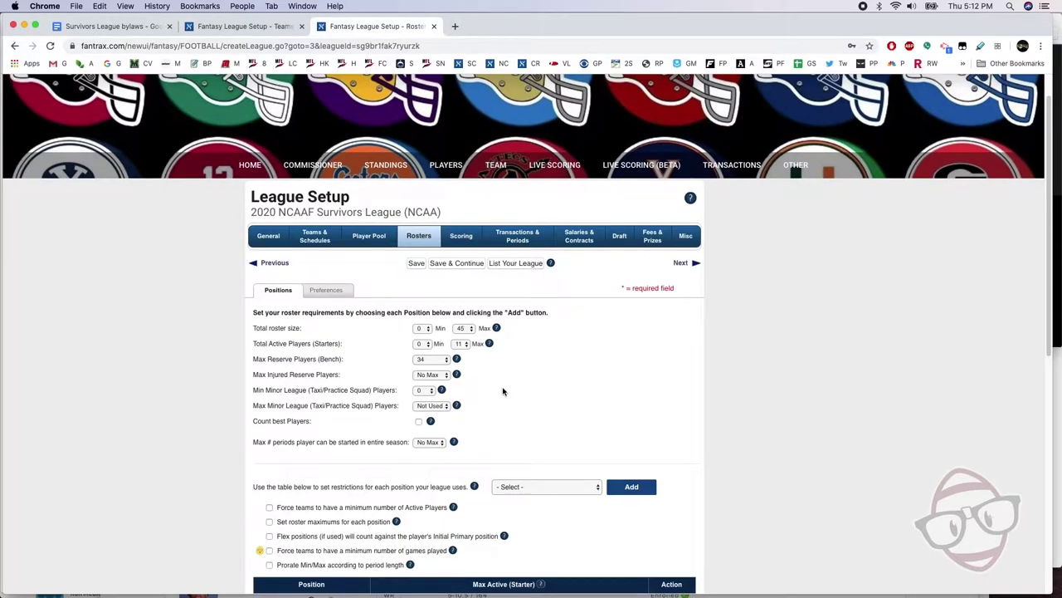
pyautogui.scroll(-4, 500, 390)
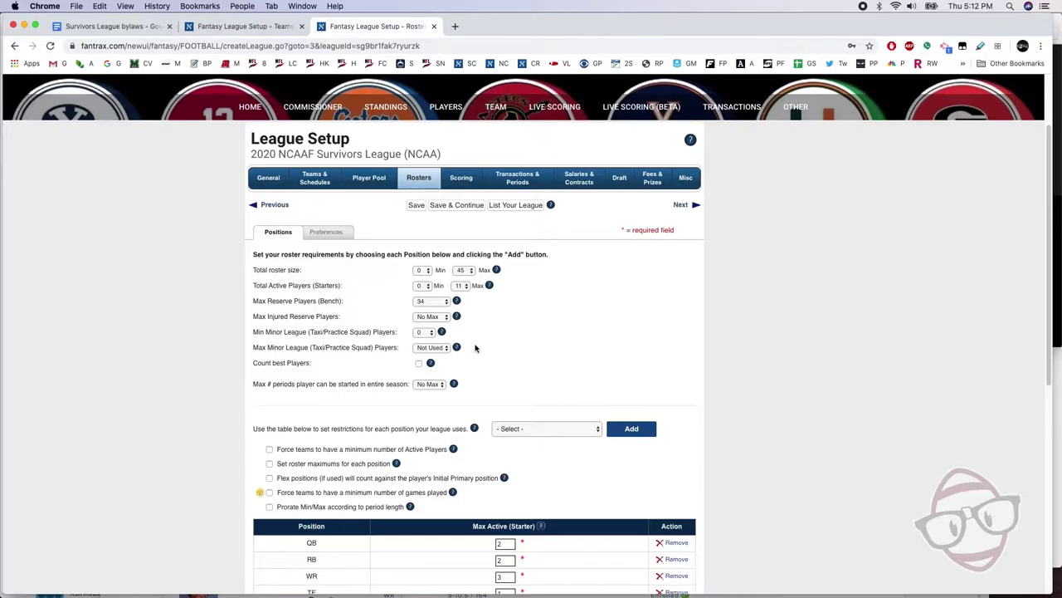
pyautogui.scroll(-4, 475, 347)
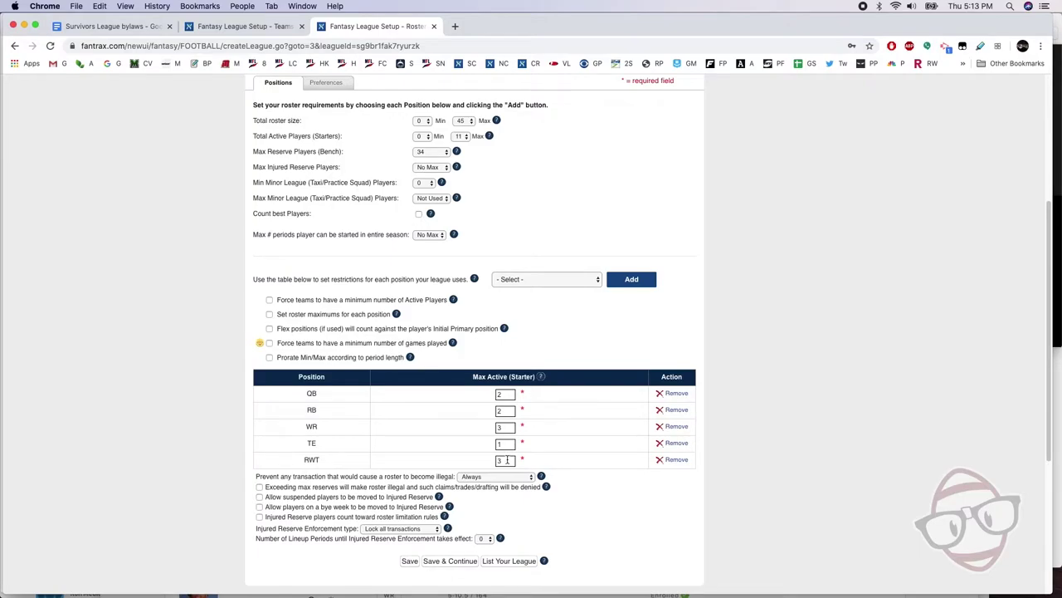
pyautogui.scroll(-1, 560, 441)
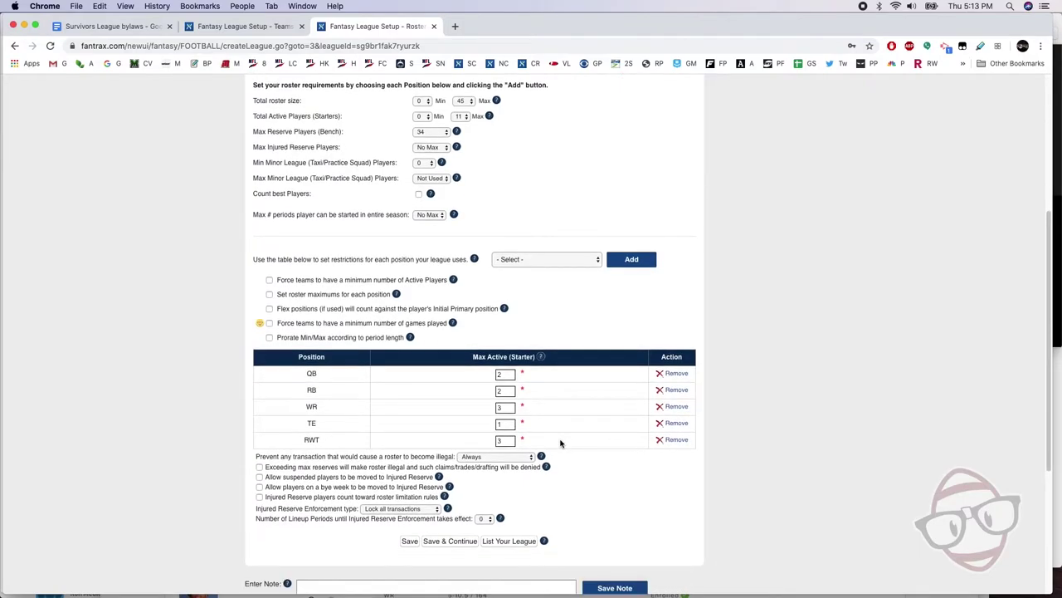
pyautogui.click(461, 541)
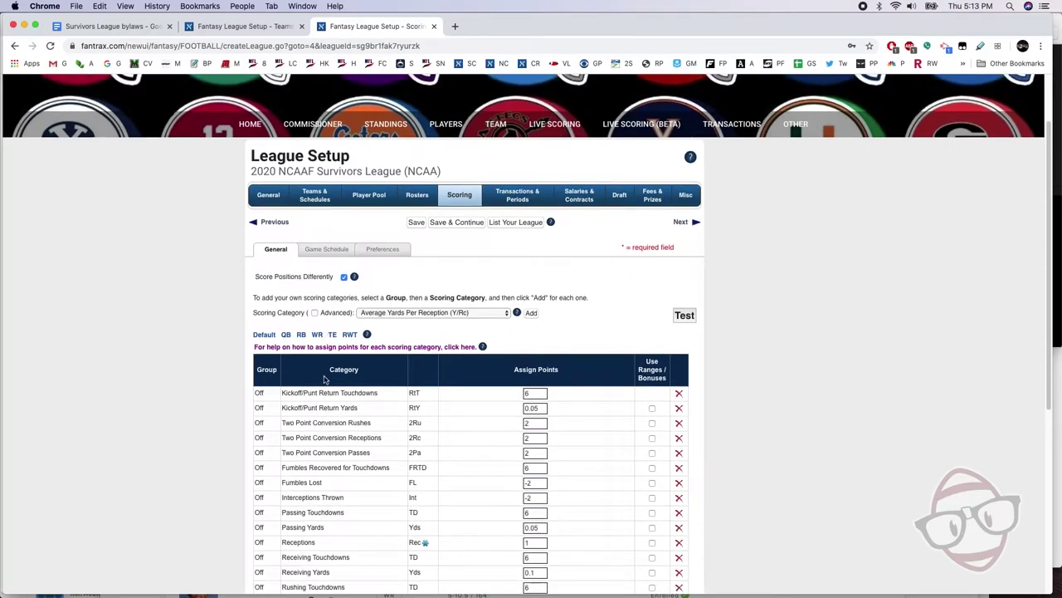
# - Examine the default points per scoring category and the position-specific scoring for QB and TE
pyautogui.scroll(-1, 373, 408)
pyautogui.scroll(-2, 558, 393)
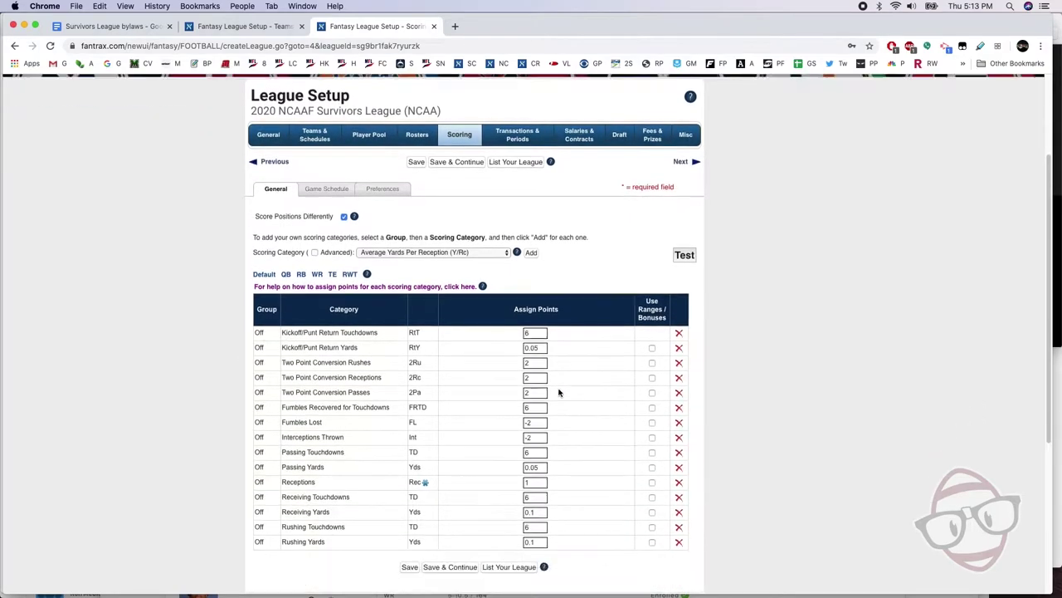
pyautogui.scroll(-2, 561, 390)
pyautogui.scroll(-2, 567, 386)
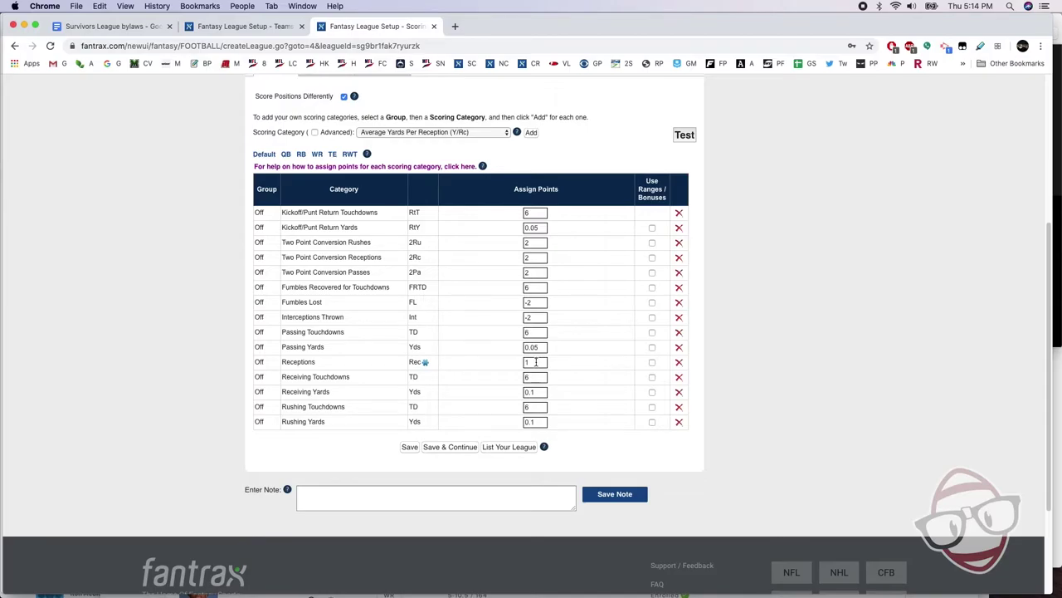
pyautogui.click(286, 154)
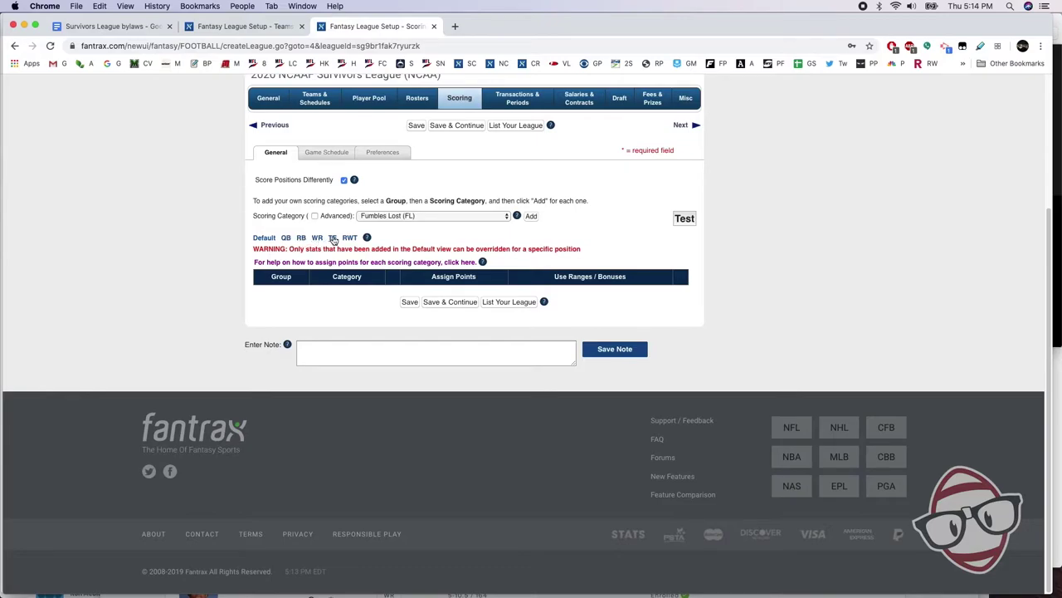
pyautogui.click(332, 238)
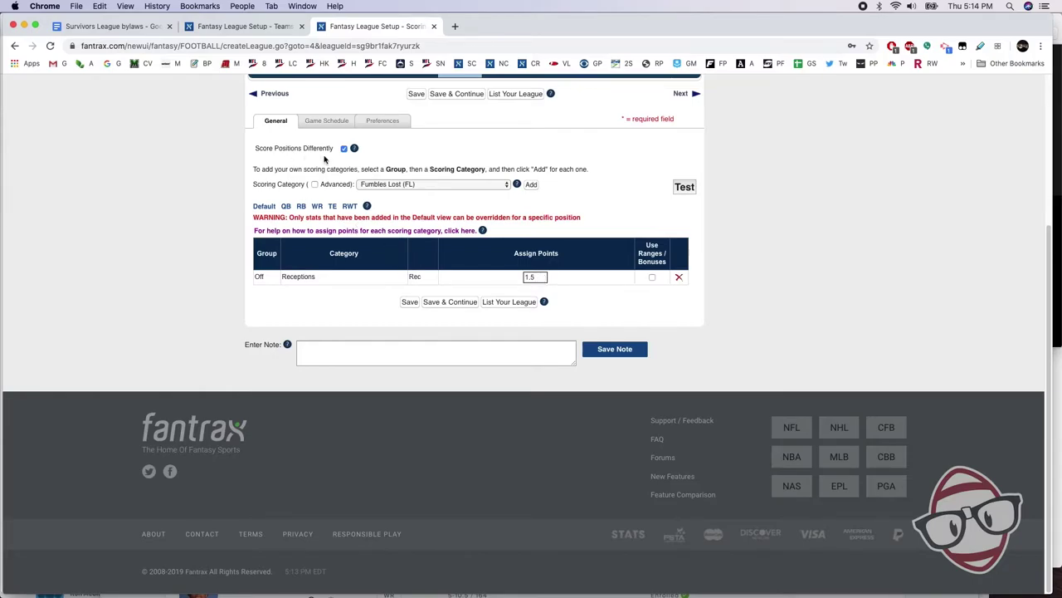
pyautogui.click(266, 206)
pyautogui.scroll(1, 332, 141)
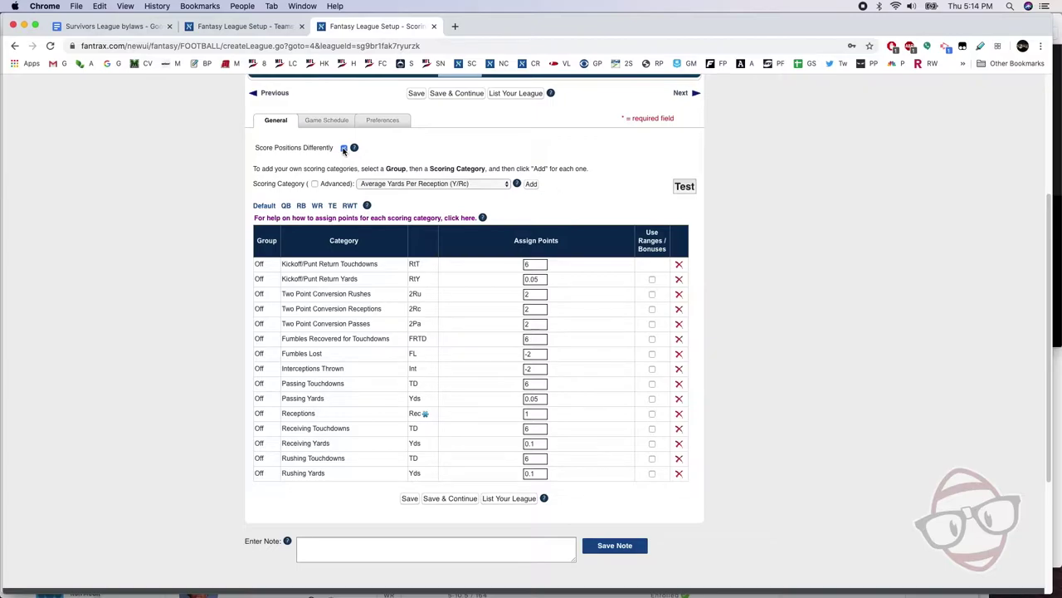
# - Check the scoring preferences for stat corrections and flex positions, and save to continue to Transactions & Periods
pyautogui.click(343, 148)
pyautogui.scroll(3, 346, 141)
pyautogui.click(388, 258)
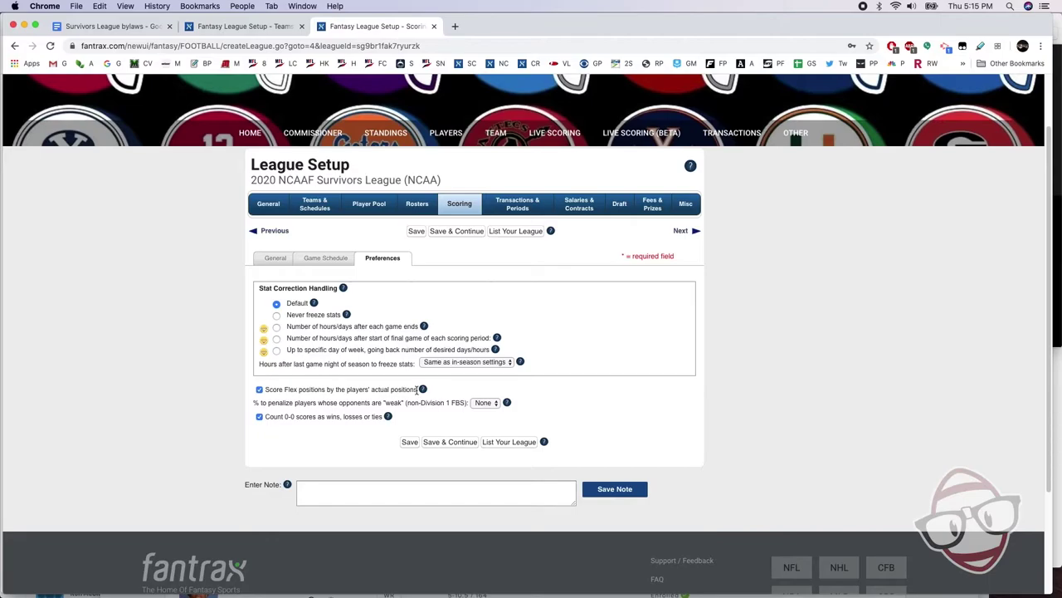
pyautogui.click(457, 231)
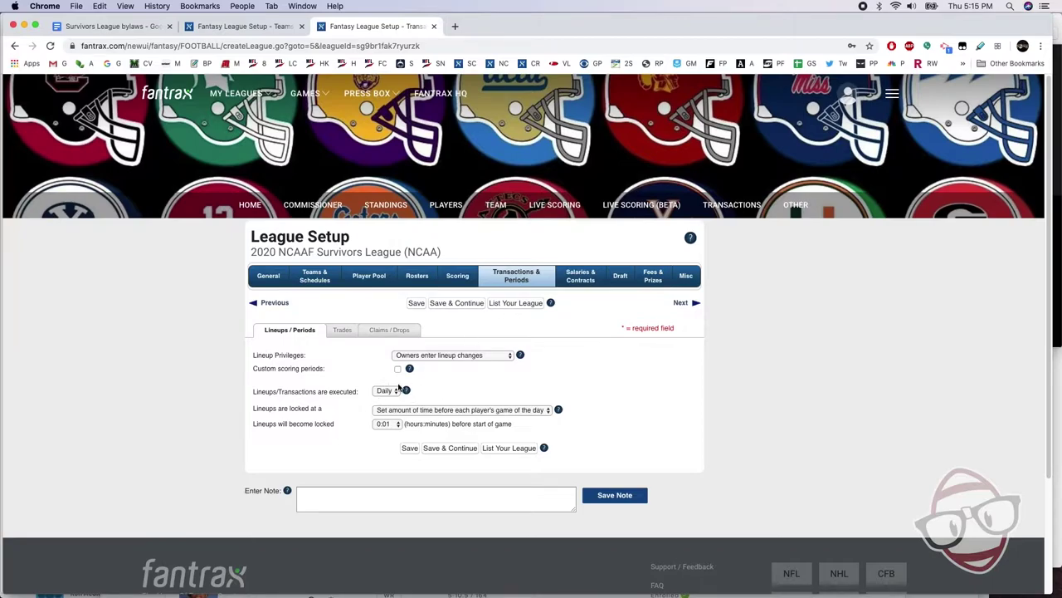
# - Examine the Survivors League's trade rules and its claim/drop, free agent and bidding settings
pyautogui.click(338, 330)
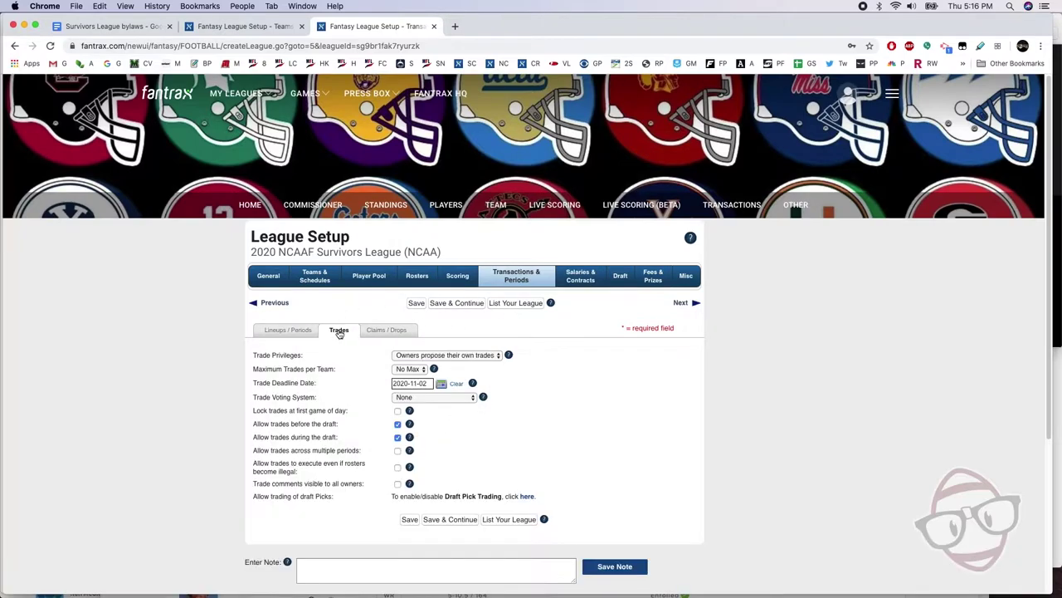
pyautogui.click(389, 332)
pyautogui.scroll(-2, 398, 339)
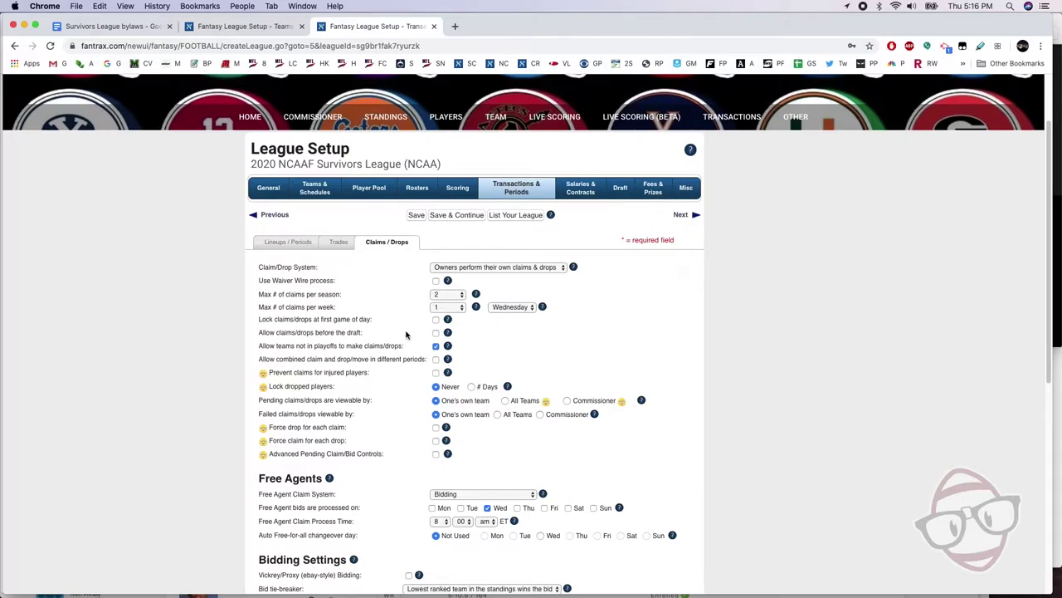
pyautogui.scroll(-1, 406, 335)
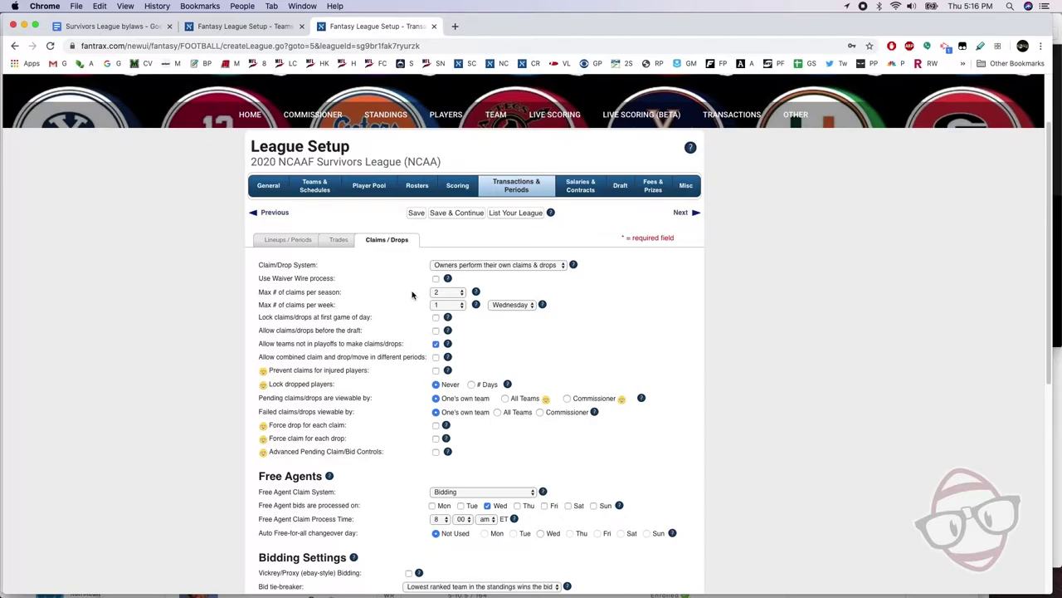
pyautogui.scroll(-1, 407, 296)
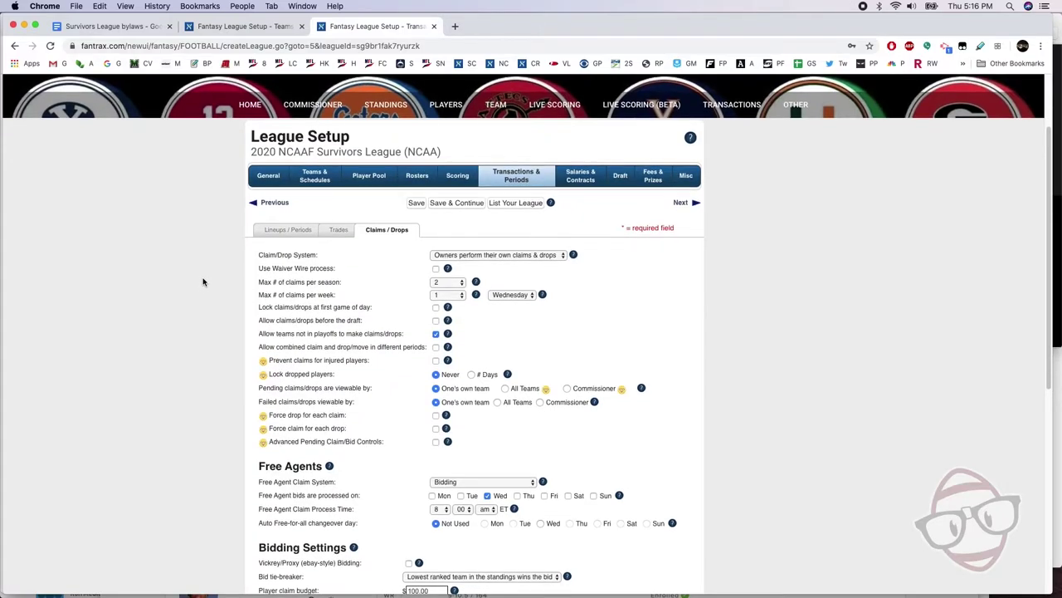
pyautogui.scroll(-2, 212, 275)
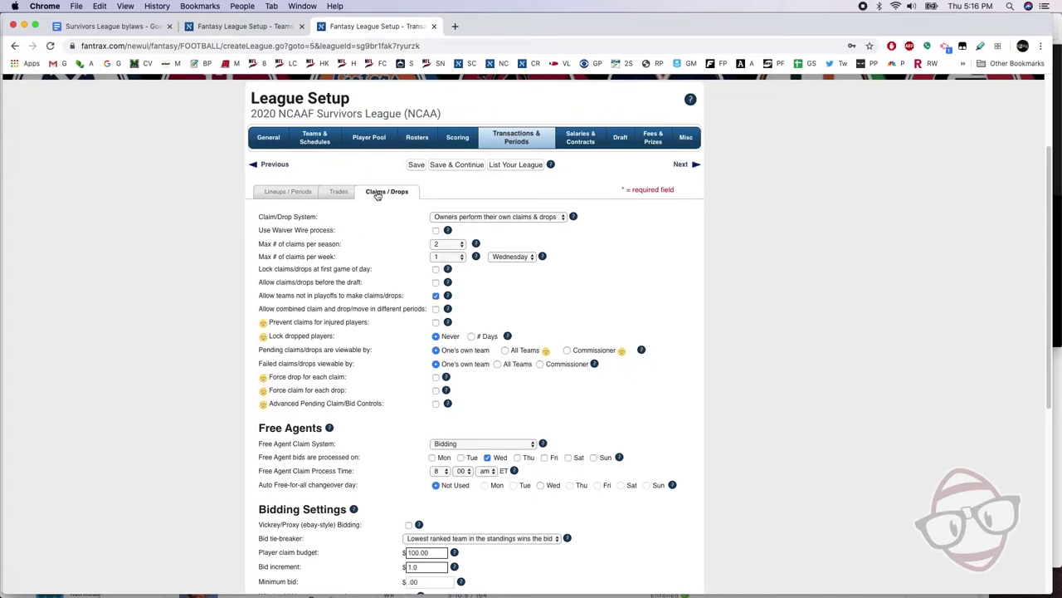
pyautogui.scroll(-1, 410, 273)
pyautogui.scroll(-3, 409, 273)
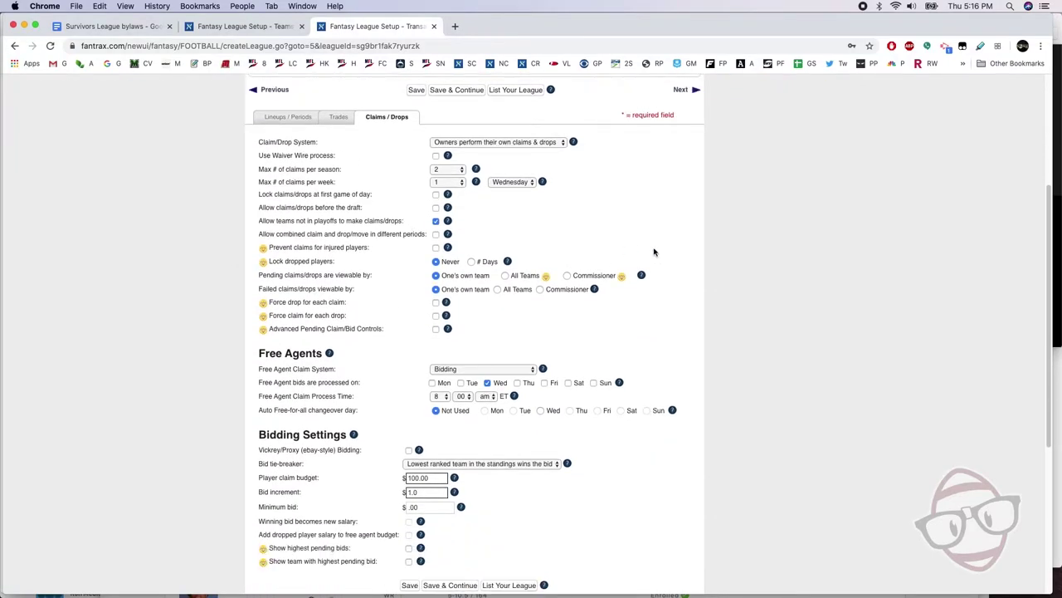
pyautogui.scroll(1, 697, 249)
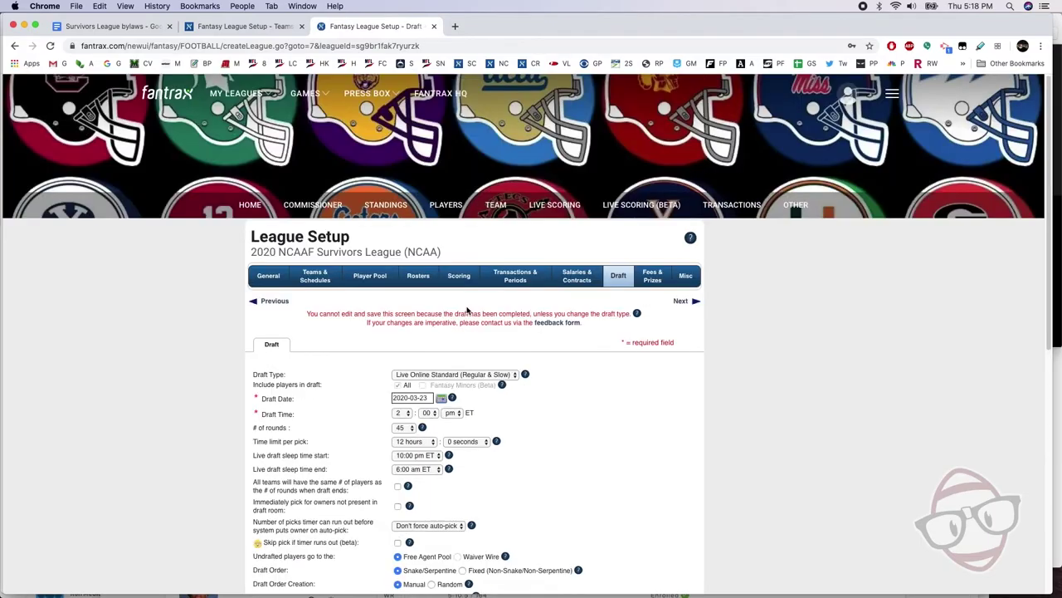
# - Look through the Survivors League's draft settings and transaction fees, and open its miscellaneous settings
pyautogui.scroll(-4, 593, 330)
pyautogui.scroll(-1, 593, 330)
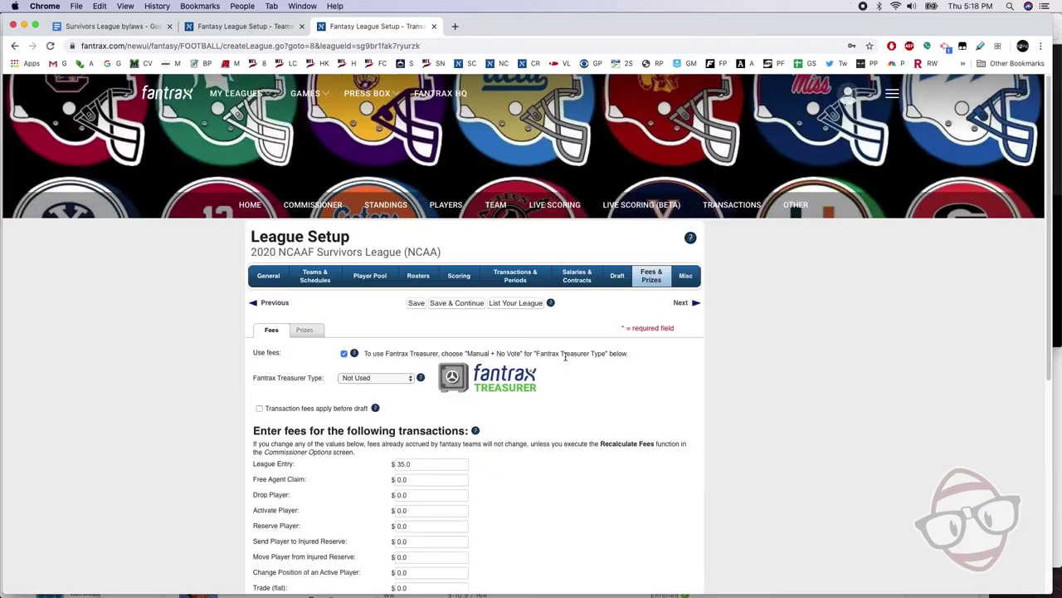
pyautogui.scroll(-4, 362, 354)
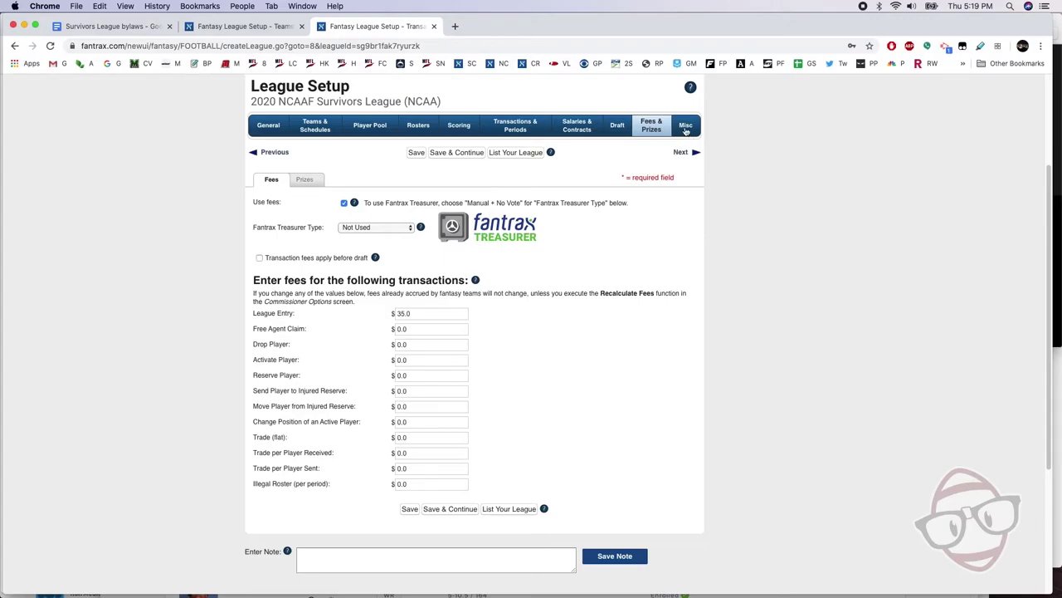
pyautogui.click(686, 126)
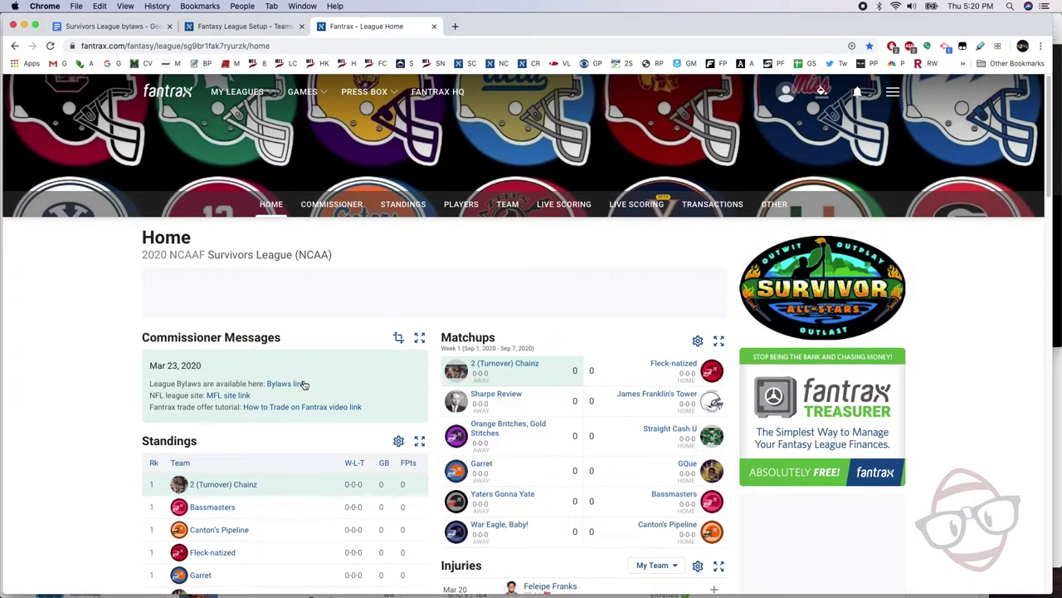
# - Check the bylaws, NFL league site and trade tutorial links in the league home page's commissioner message
pyautogui.click(289, 385)
pyautogui.click(224, 396)
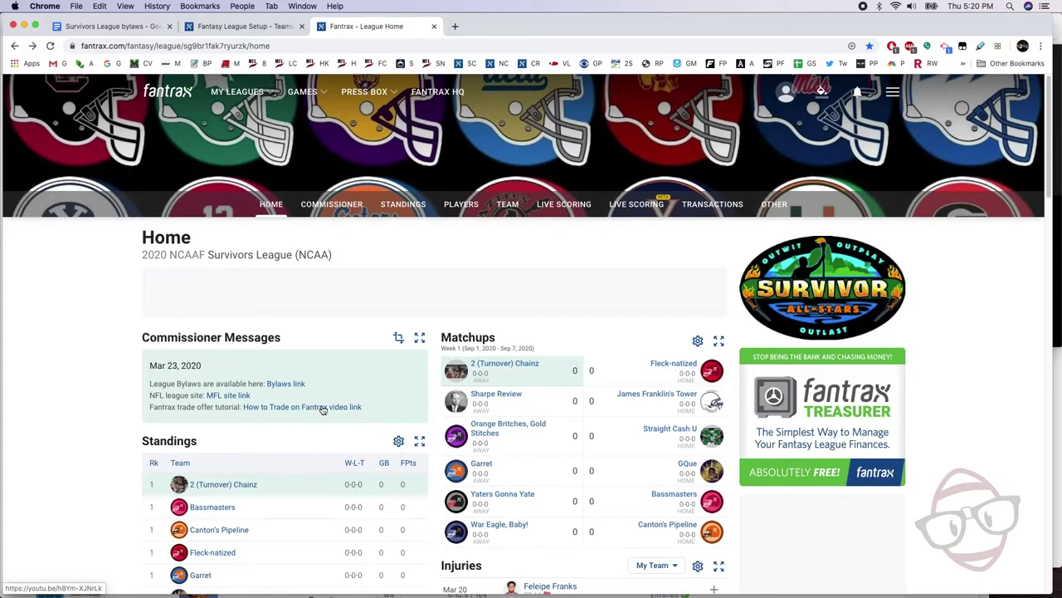
pyautogui.click(346, 407)
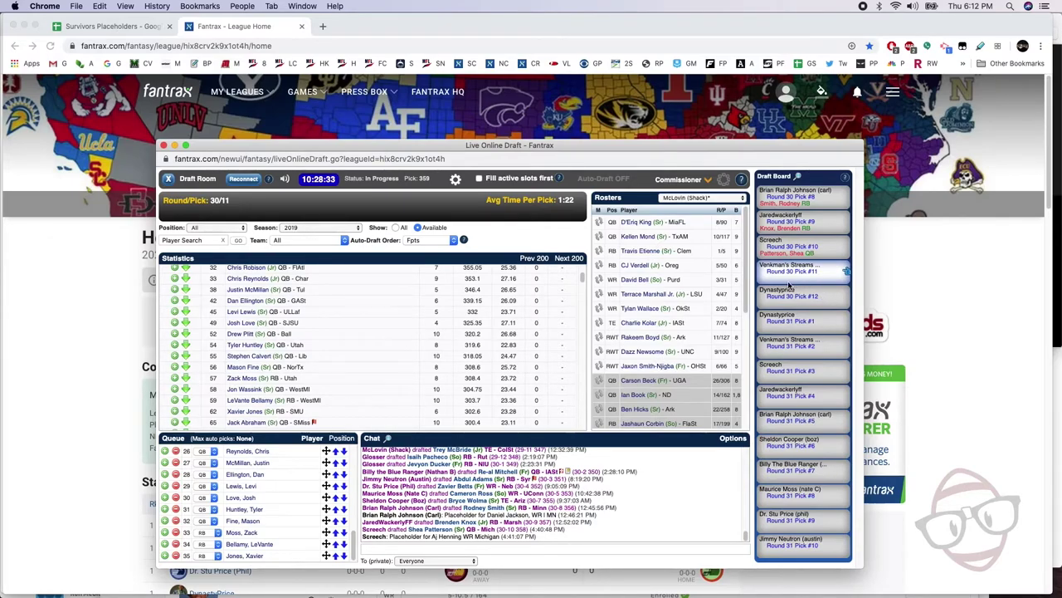
# - Filter the draft room's available players by team Arkansas and position Running Back, and reset the position filter to All
pyautogui.scroll(-2, 736, 268)
pyautogui.scroll(2, 736, 268)
pyautogui.scroll(3, 299, 310)
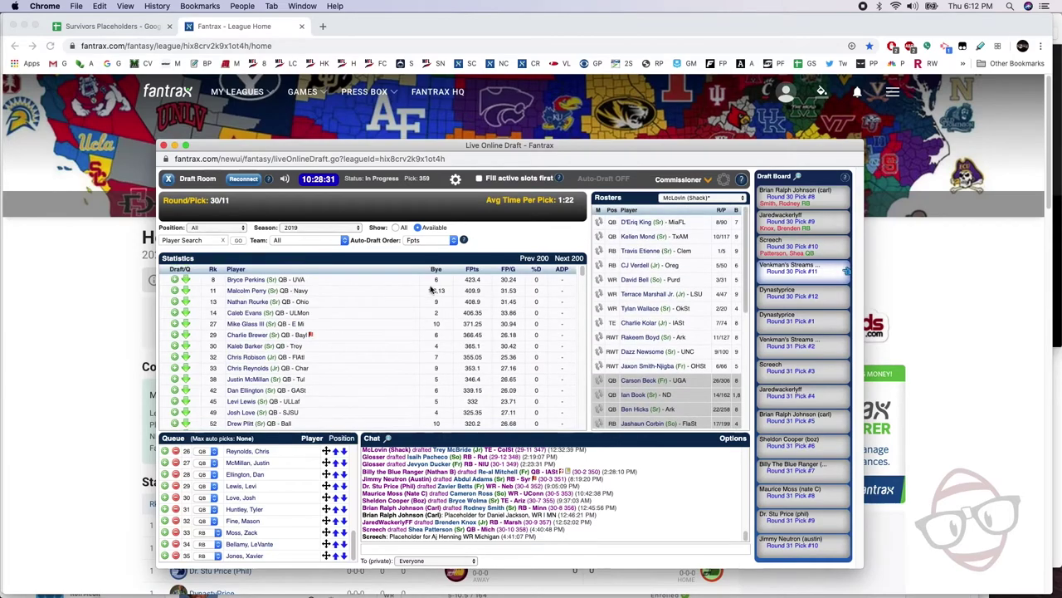
pyautogui.click(304, 240)
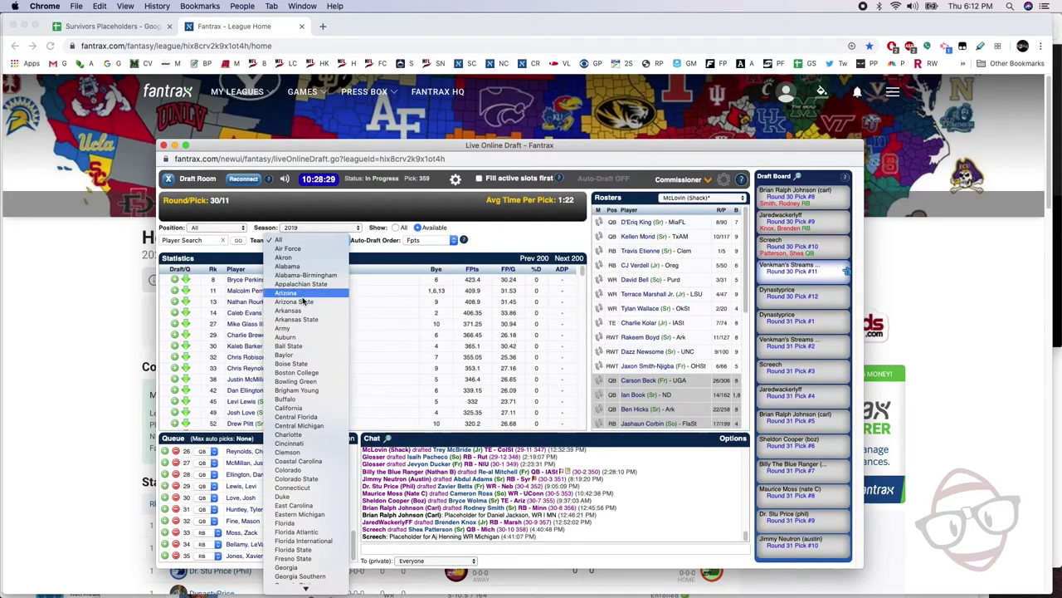
pyautogui.click(301, 311)
pyautogui.click(216, 229)
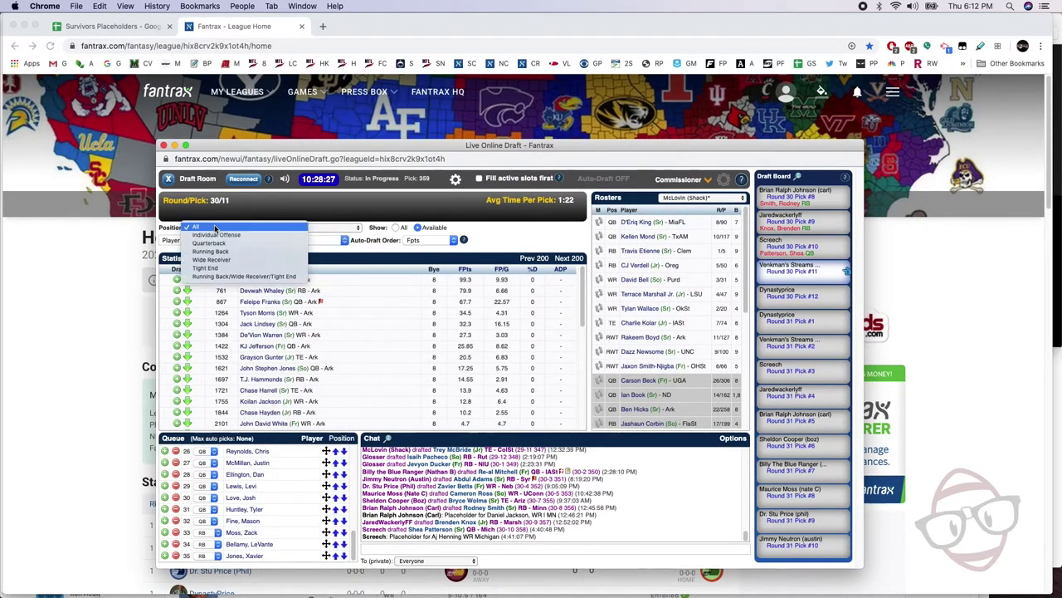
pyautogui.click(213, 251)
pyautogui.click(209, 230)
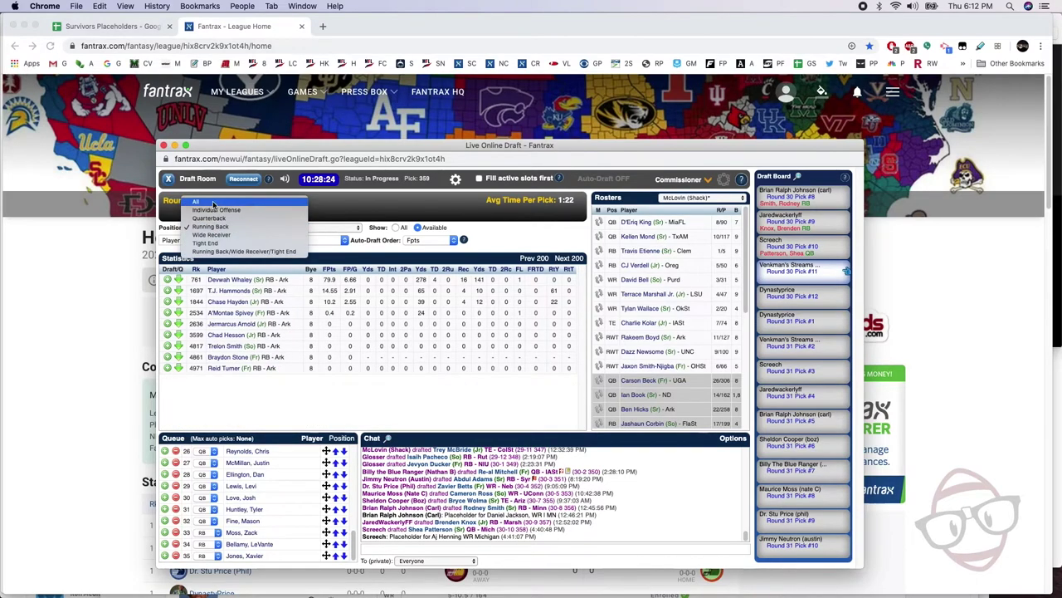
pyautogui.click(214, 206)
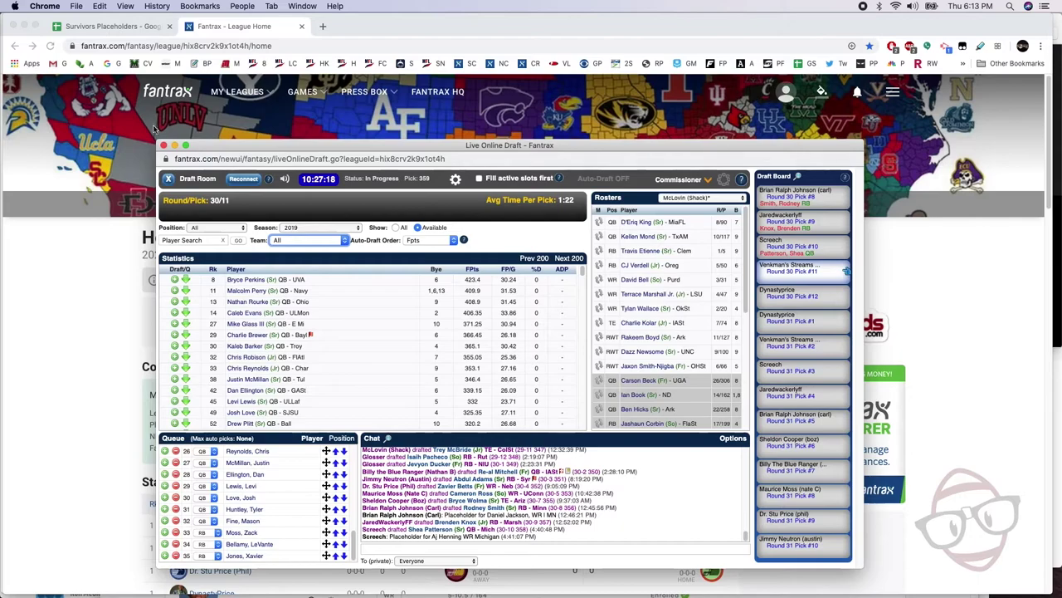
# - Look over the Survivors Placeholders spreadsheet and the Survivors League's NFL home page on MyFantasyLeague
pyautogui.click(107, 27)
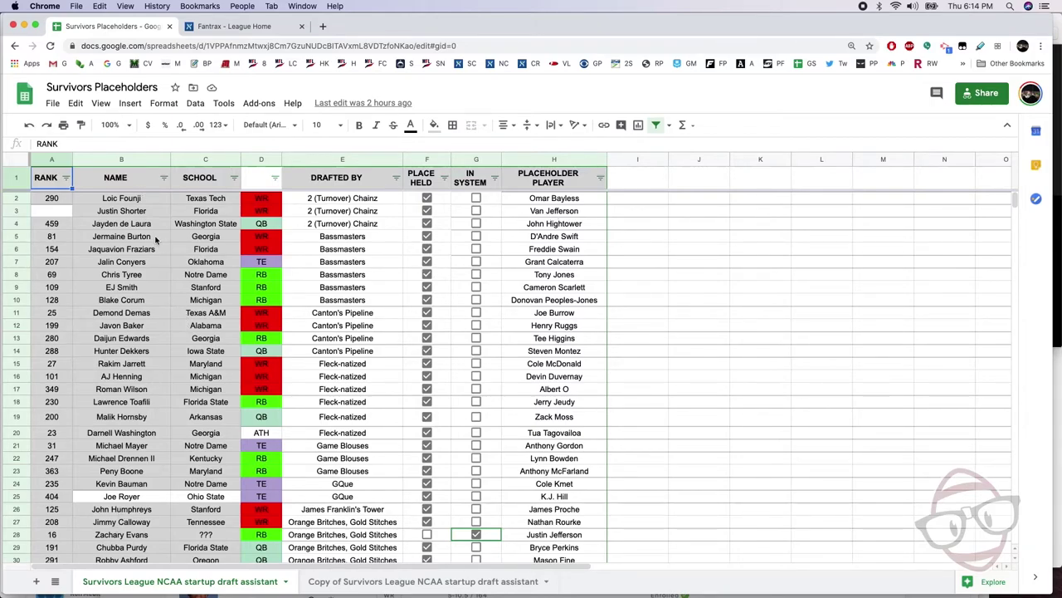
pyautogui.click(205, 521)
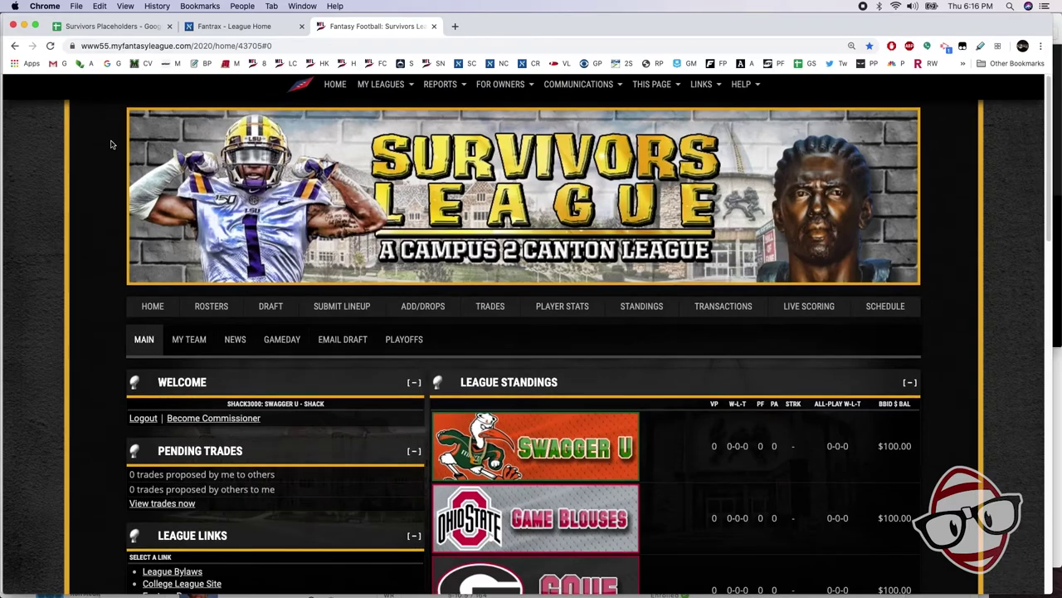
pyautogui.scroll(-2, 114, 142)
pyautogui.scroll(2, 125, 152)
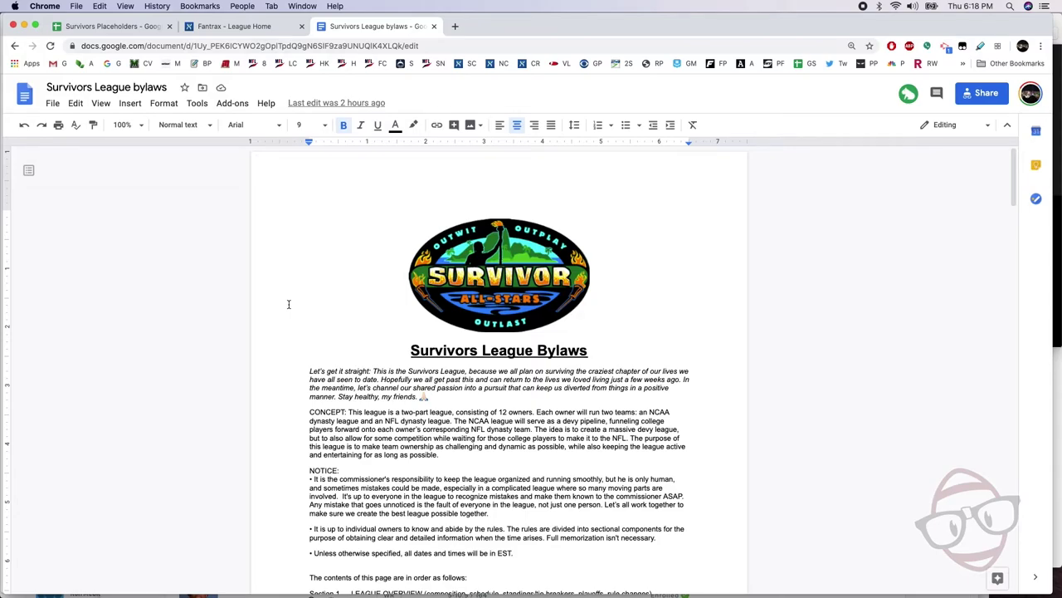
# - Skim the Survivors League bylaws document from the league overview through the finances section and back
pyautogui.scroll(-20, 288, 304)
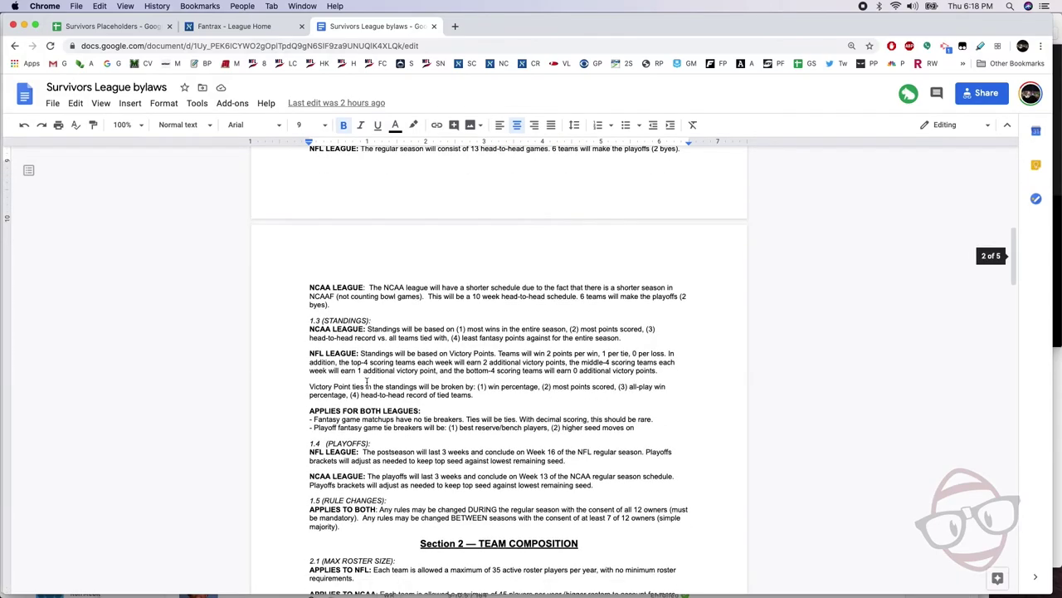
pyautogui.scroll(-15, 369, 384)
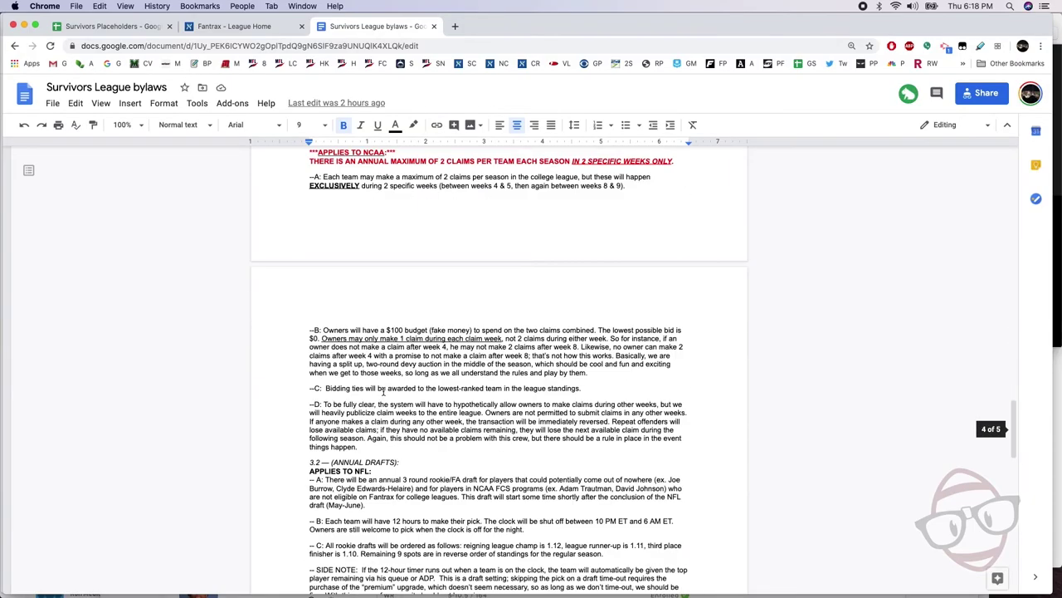
pyautogui.scroll(-3, 383, 389)
pyautogui.scroll(-8, 384, 390)
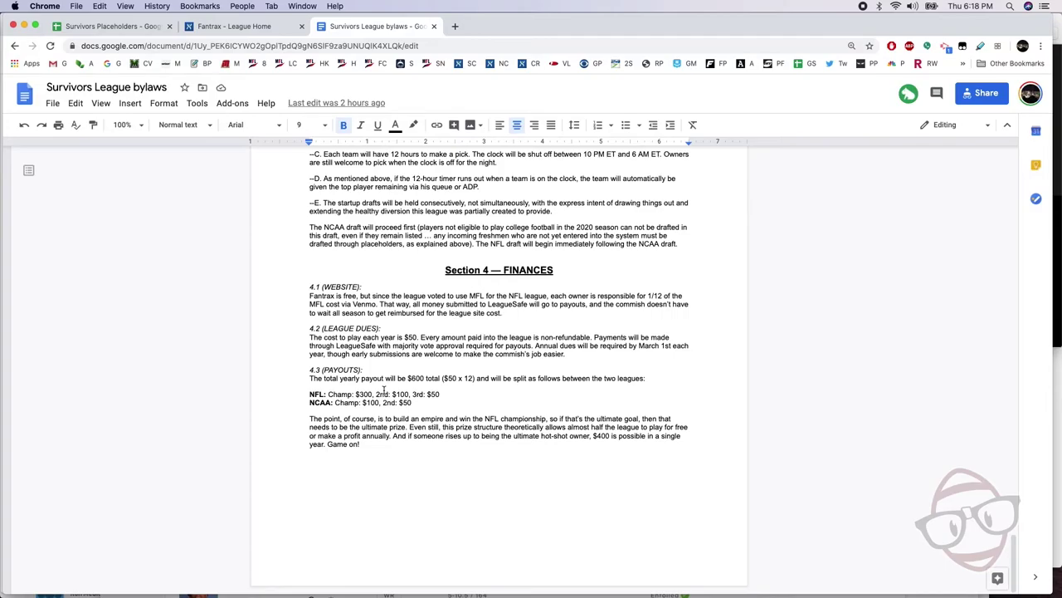
pyautogui.scroll(4, 386, 388)
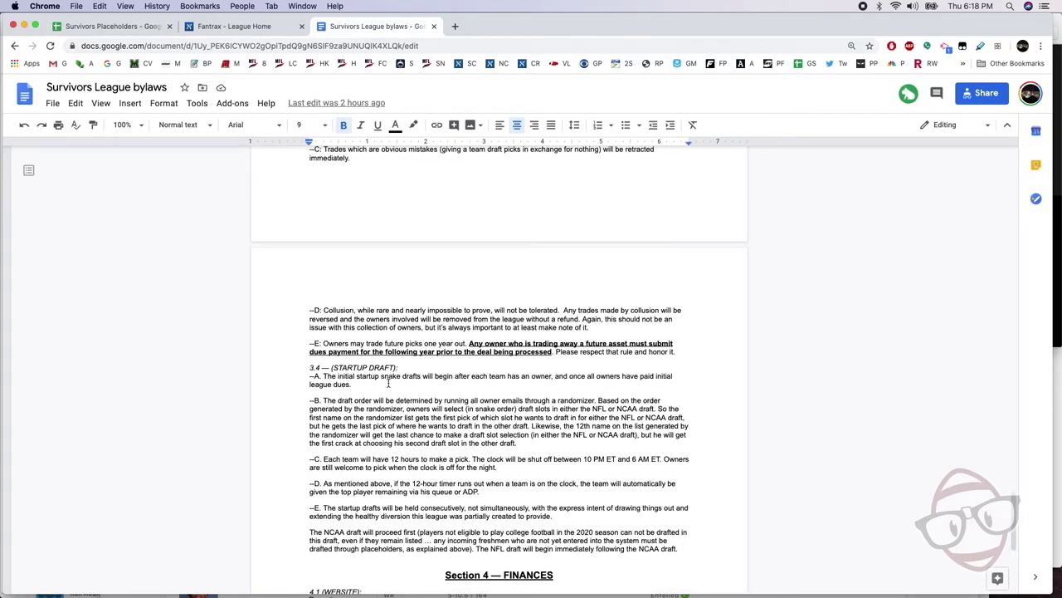
pyautogui.scroll(20, 387, 382)
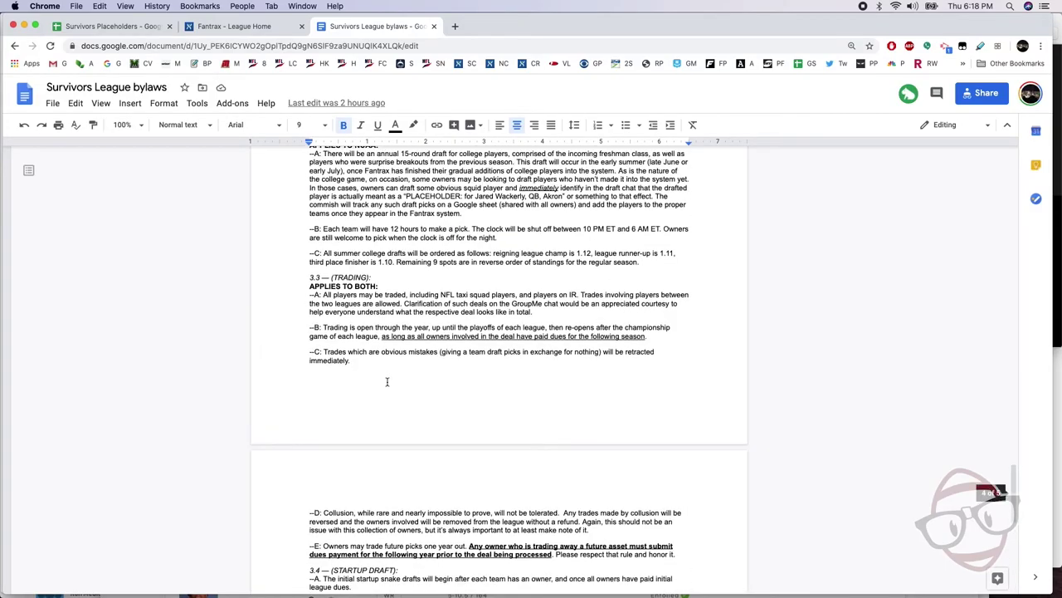
pyautogui.scroll(15, 402, 371)
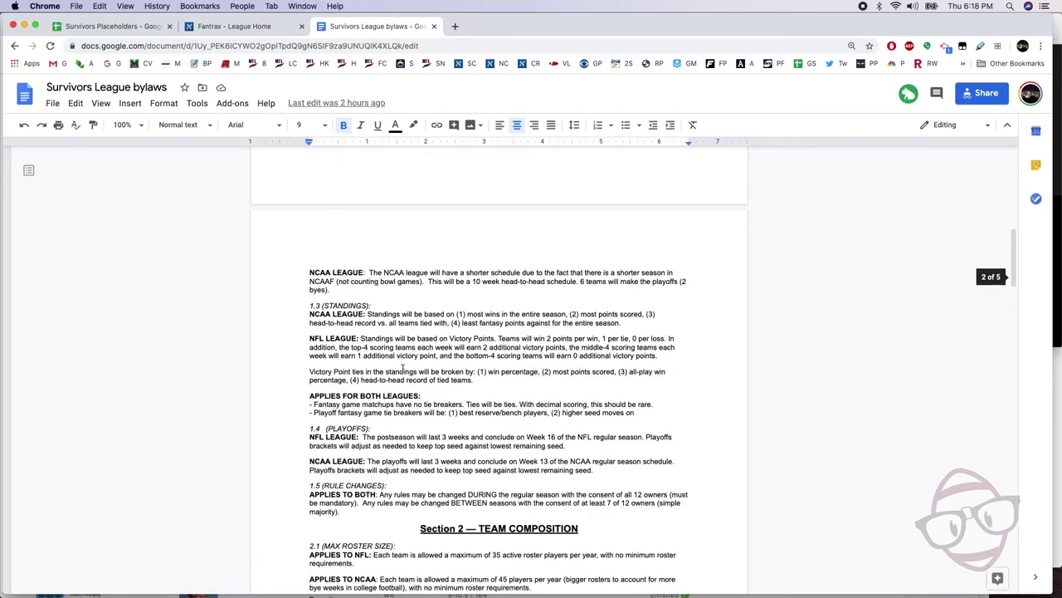
# - Switch to the Dynasty Nerds website and browse its devy article archive
pyautogui.hotkey('ctrl', 'shift', 'Tab')
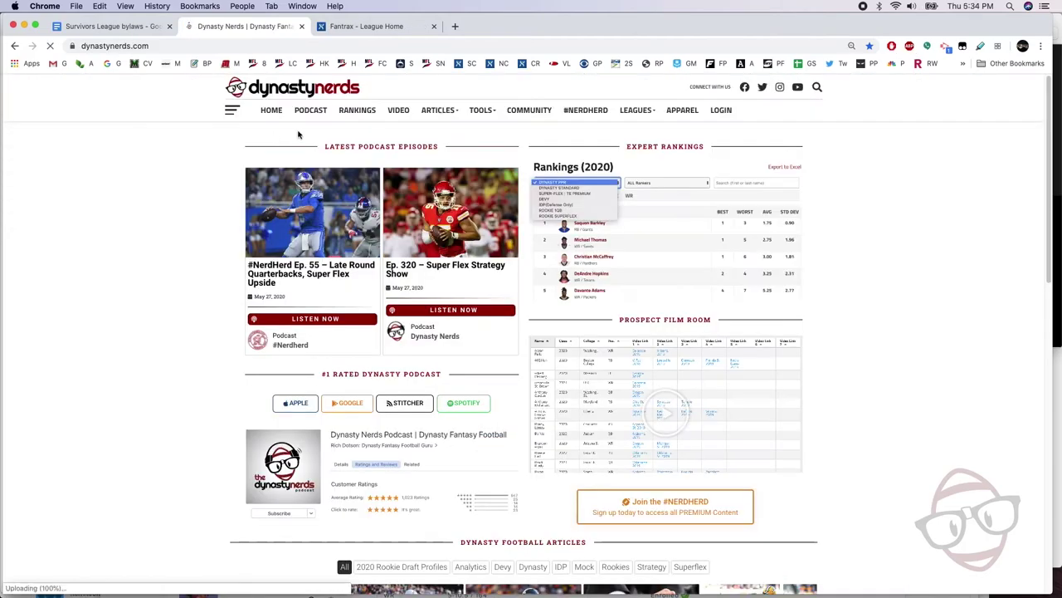
pyautogui.moveTo(439, 112)
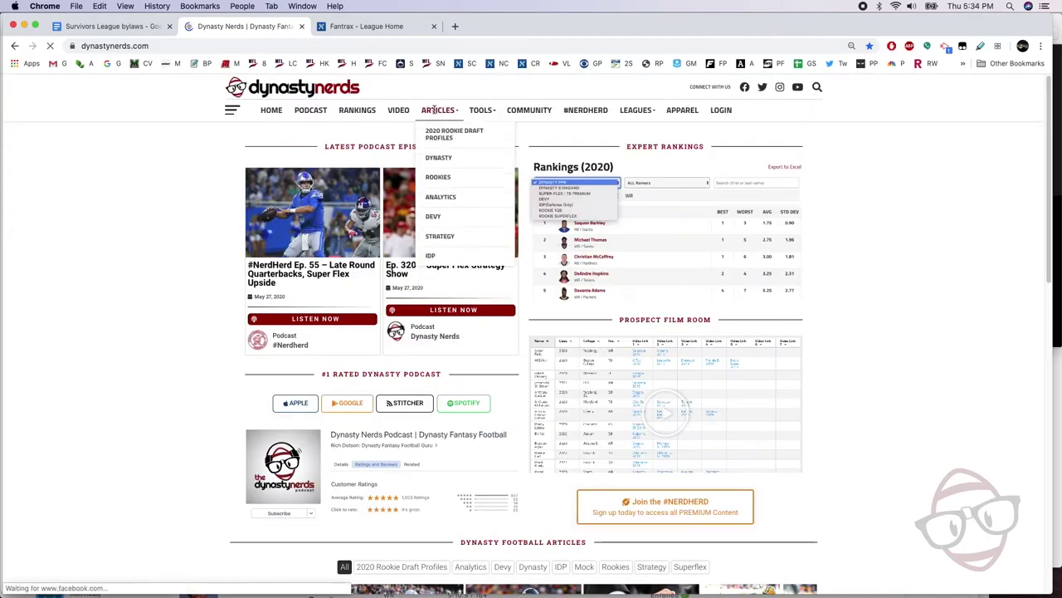
pyautogui.click(434, 216)
pyautogui.scroll(-10, 204, 258)
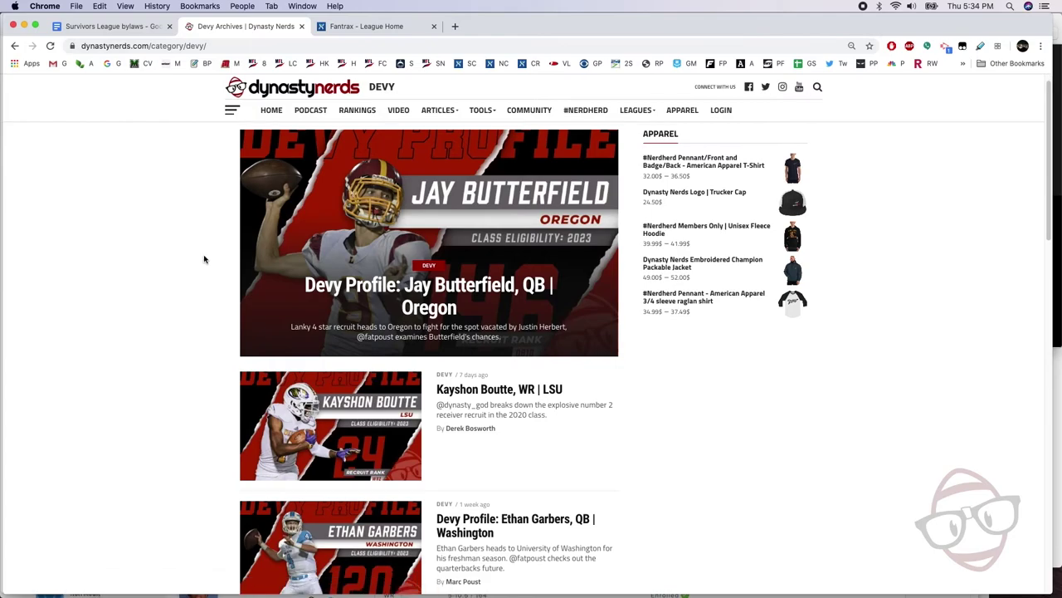
pyautogui.scroll(-3, 189, 324)
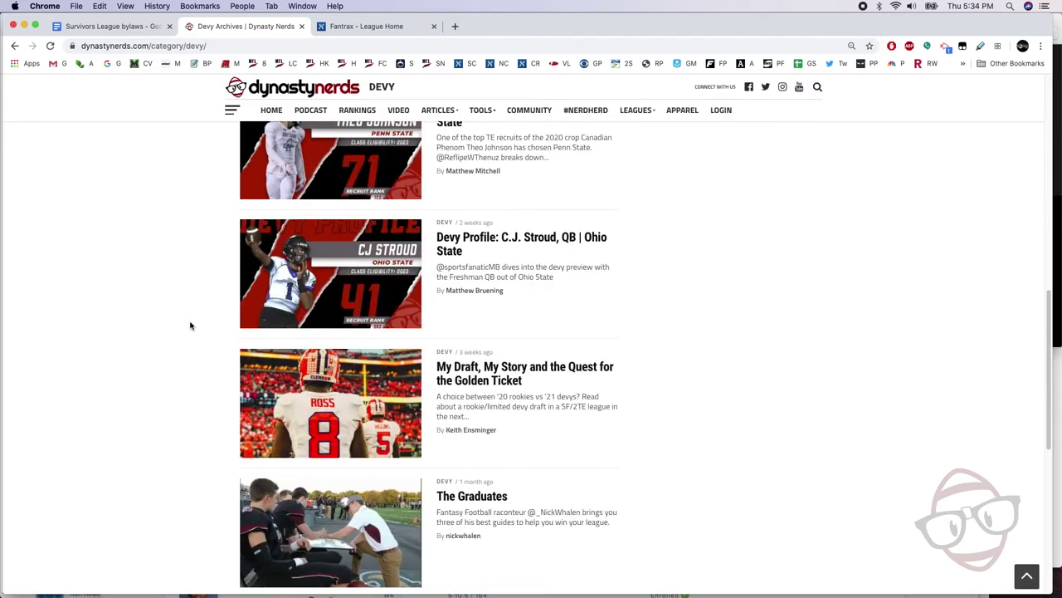
# - Skim the article "My Draft, My Story and the Quest for the Golden Ticket" and return to the devy archive
pyautogui.click(490, 375)
pyautogui.scroll(-5, 169, 311)
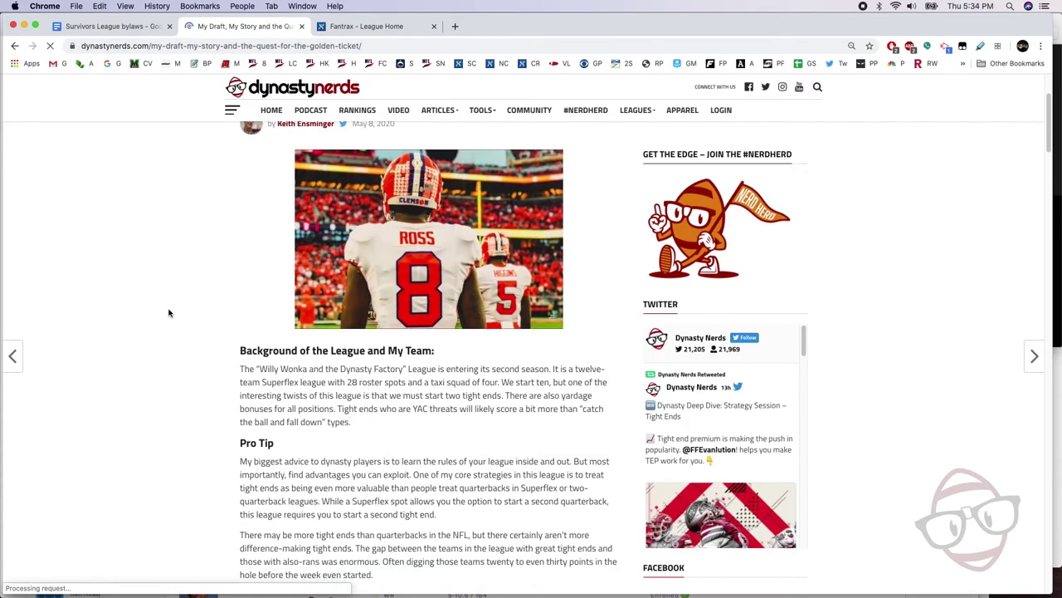
pyautogui.scroll(-5, 168, 313)
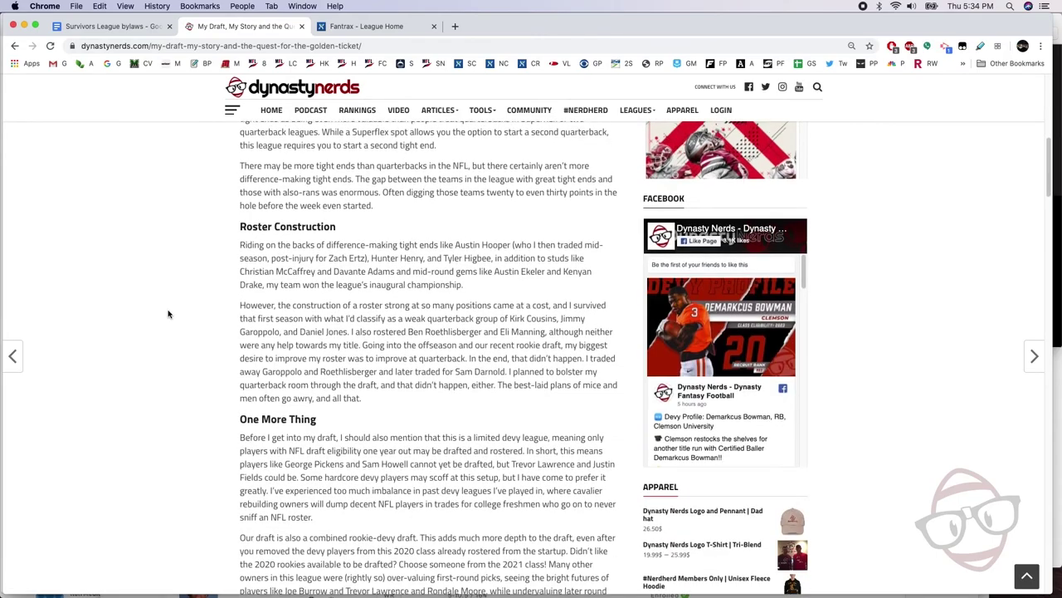
pyautogui.scroll(-2, 169, 314)
pyautogui.press('super+Left')
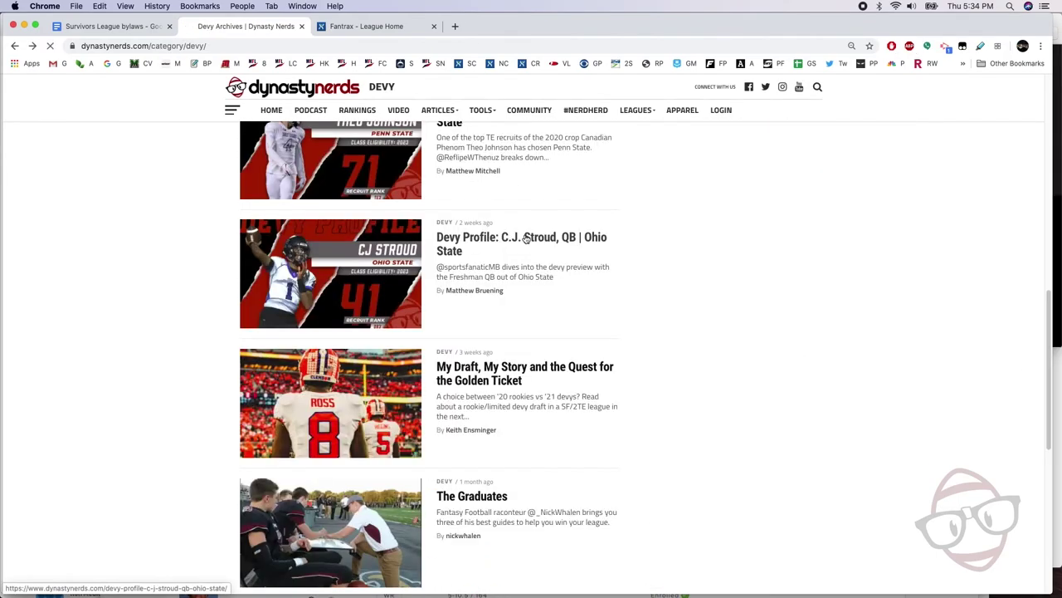
# - Open the devy profile of Ohio State quarterback C.J. Stroud and skim its stats and strengths
pyautogui.click(299, 274)
pyautogui.scroll(-1, 207, 279)
pyautogui.scroll(-12, 207, 279)
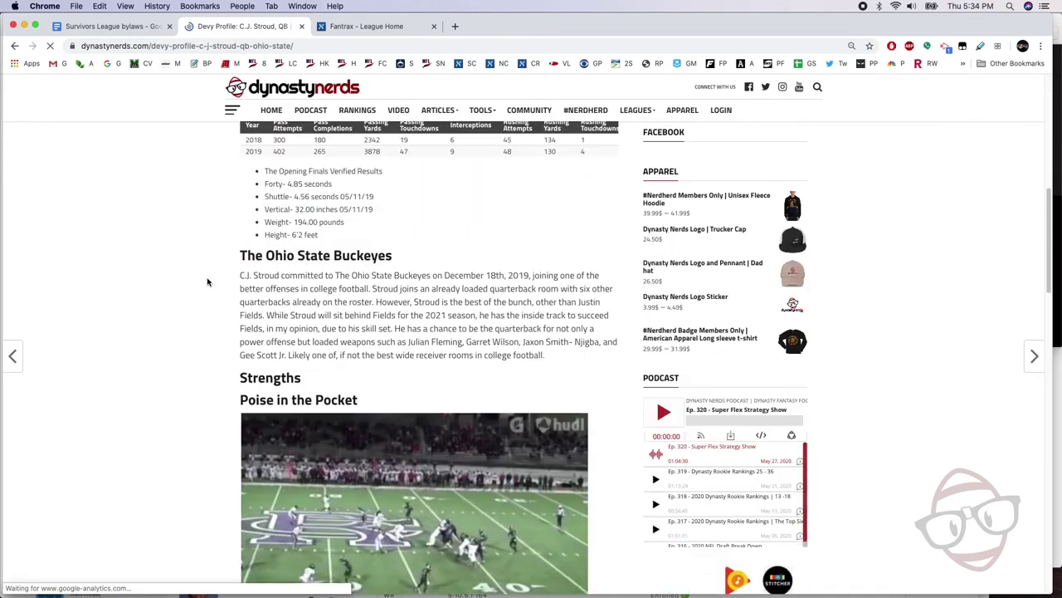
pyautogui.scroll(-4, 208, 281)
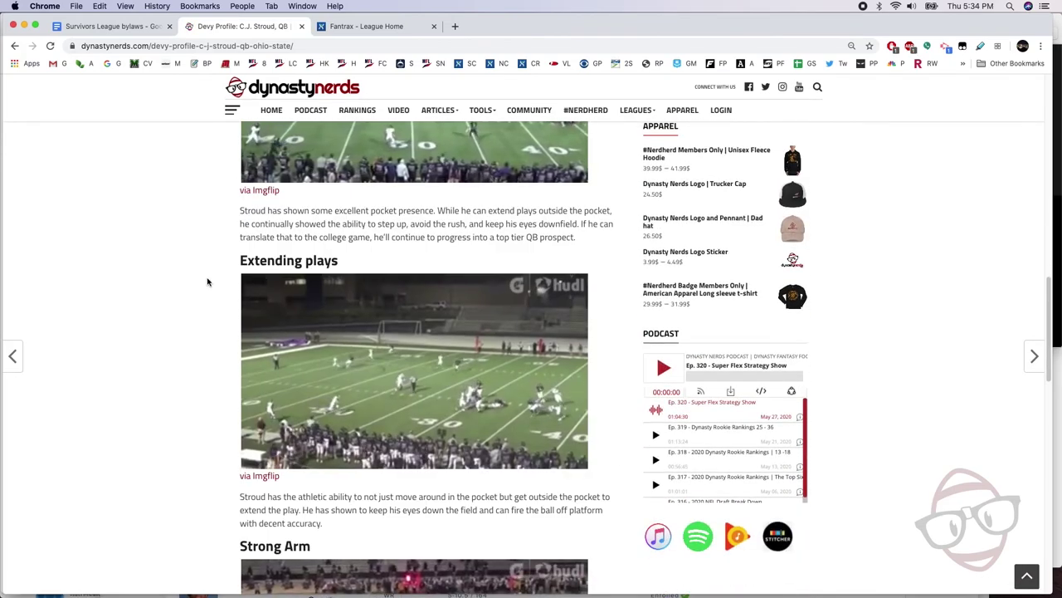
# - Visit the Dynasty Nerds podcast page, and view the 2020 dynasty rankings with the Devy list selected
pyautogui.click(310, 110)
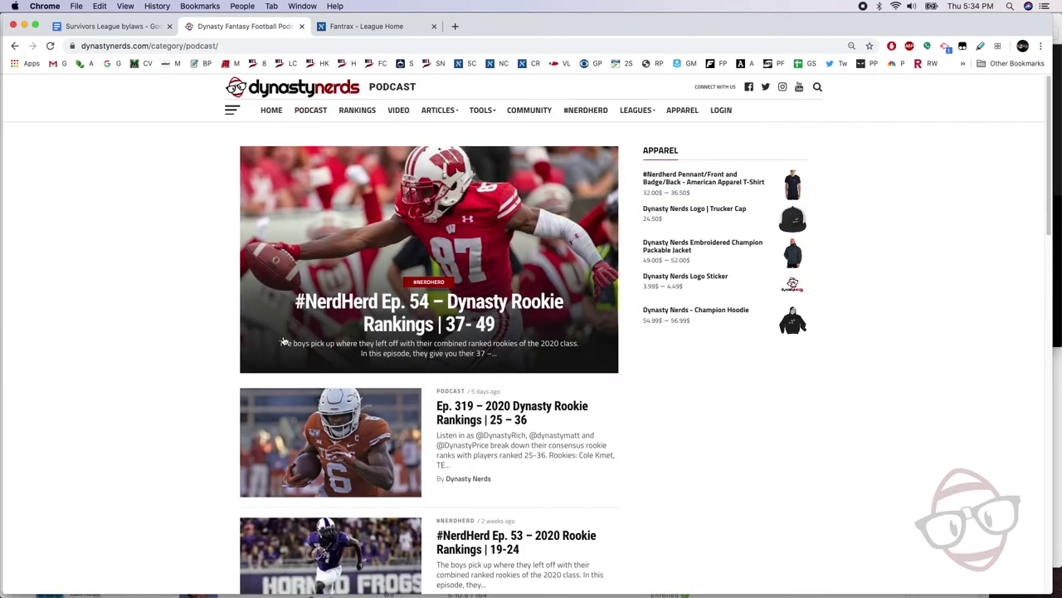
pyautogui.click(357, 110)
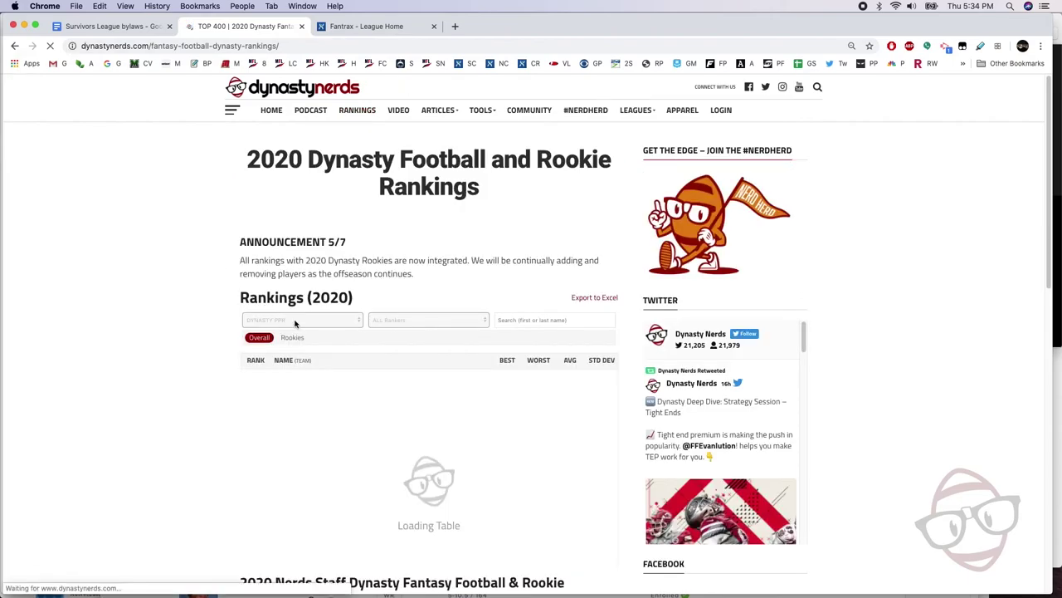
pyautogui.click(308, 322)
pyautogui.click(303, 339)
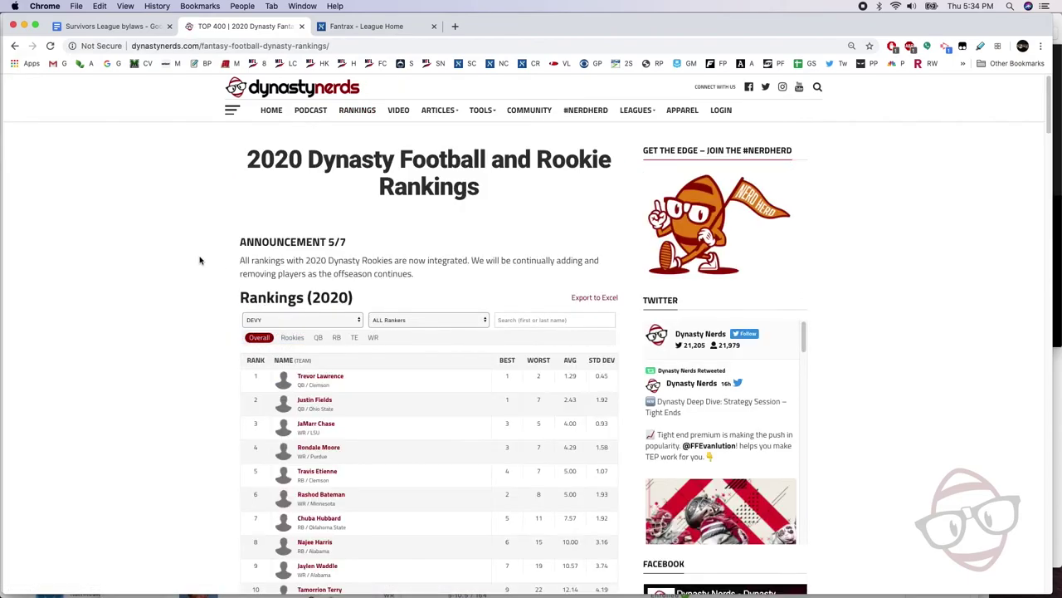
pyautogui.scroll(-2, 205, 276)
pyautogui.scroll(-3, 205, 277)
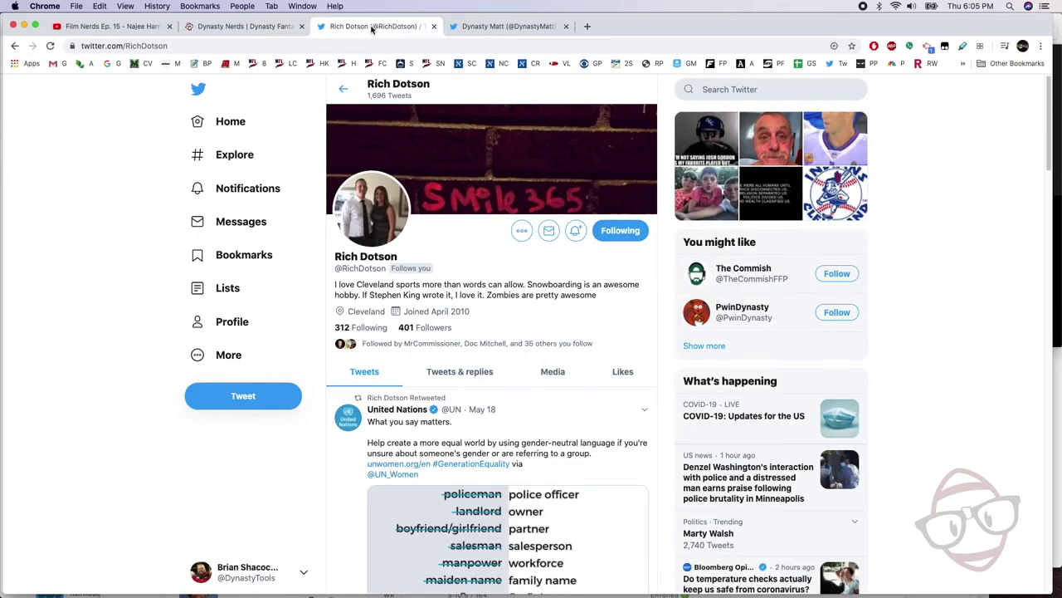
# - Switch to Twitter and look through the open profiles of the Dynasty Nerds podcasters and devy writers, ending with FF Boz
pyautogui.hotkey('ctrl', 'Tab')
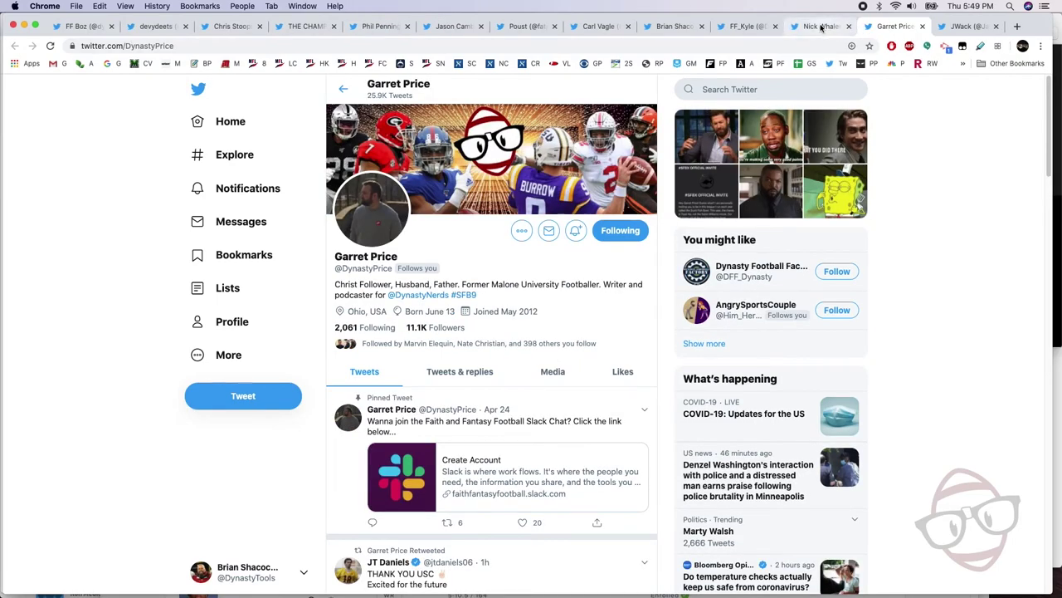
pyautogui.hotkey('ctrl', 'Tab')
pyautogui.click(820, 26)
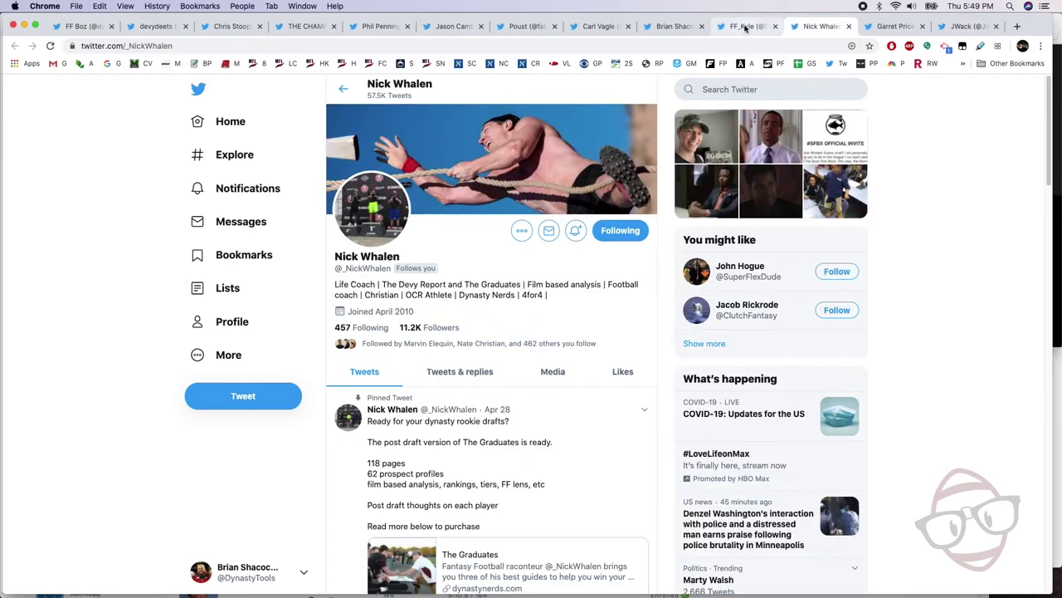
pyautogui.click(744, 27)
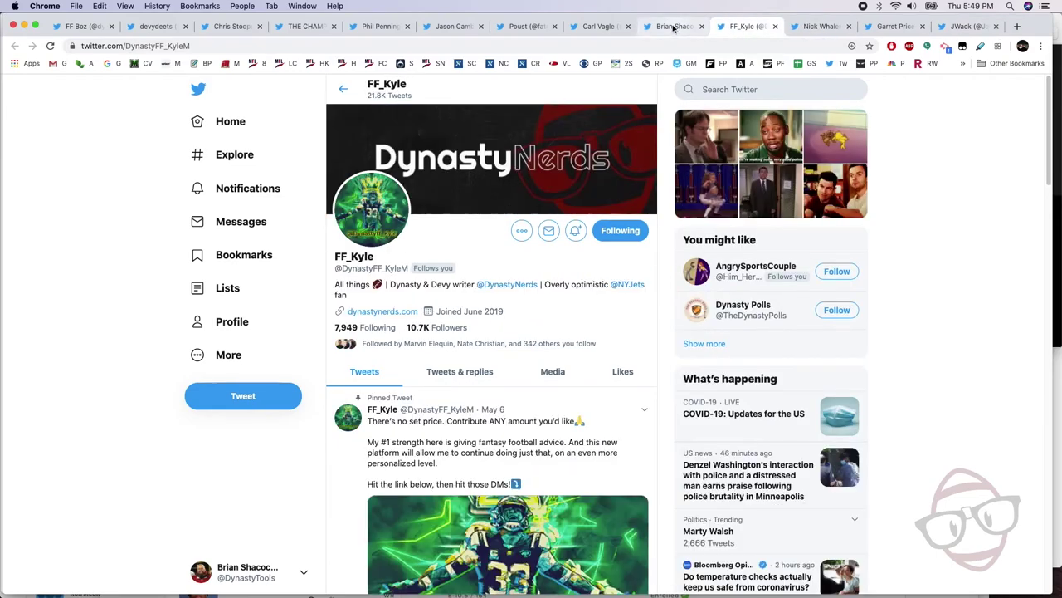
pyautogui.click(597, 26)
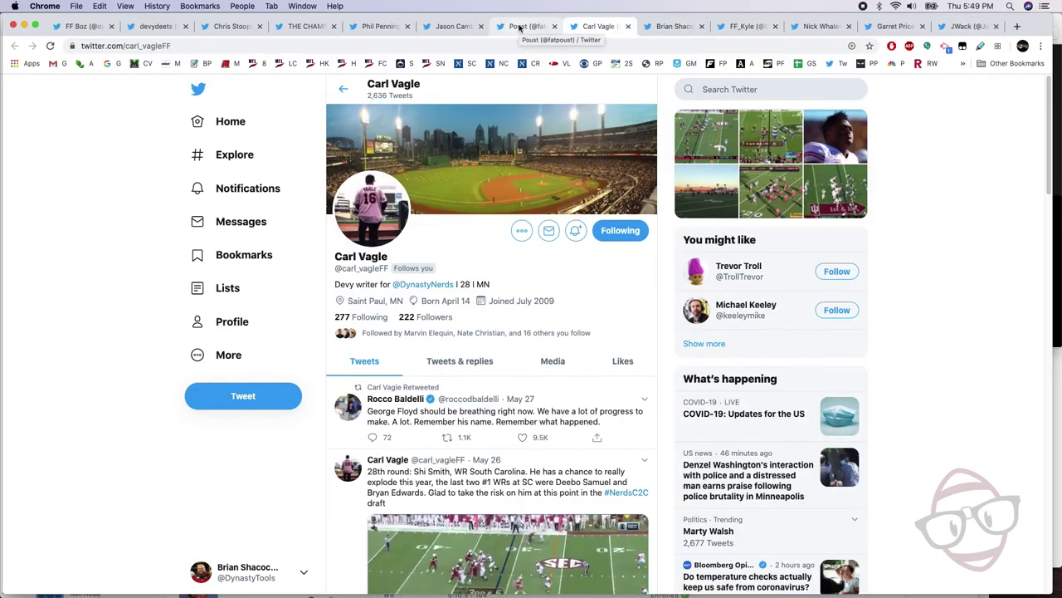
pyautogui.click(530, 27)
pyautogui.click(457, 27)
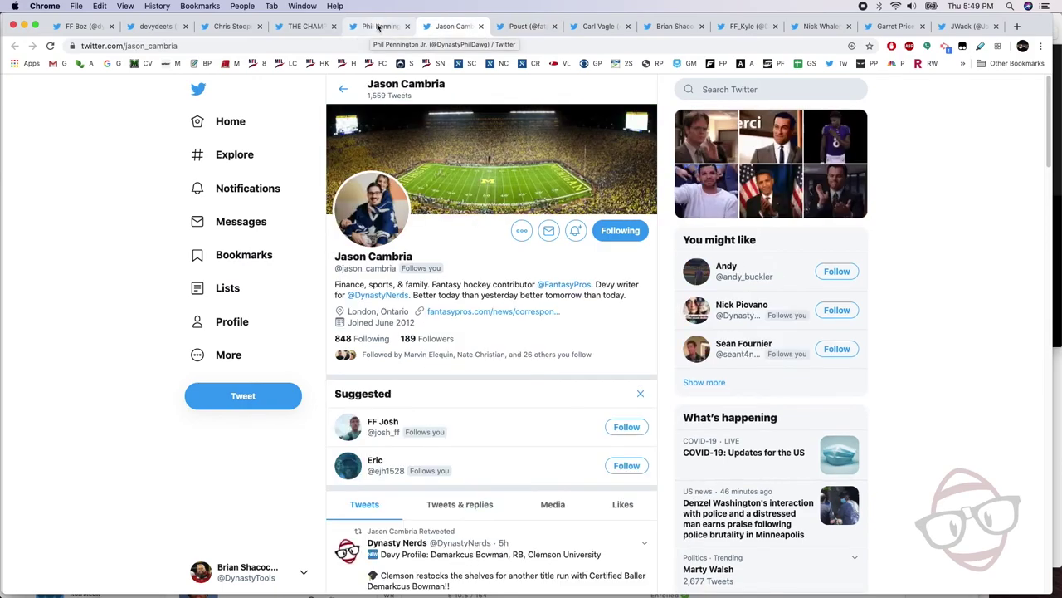
pyautogui.click(379, 26)
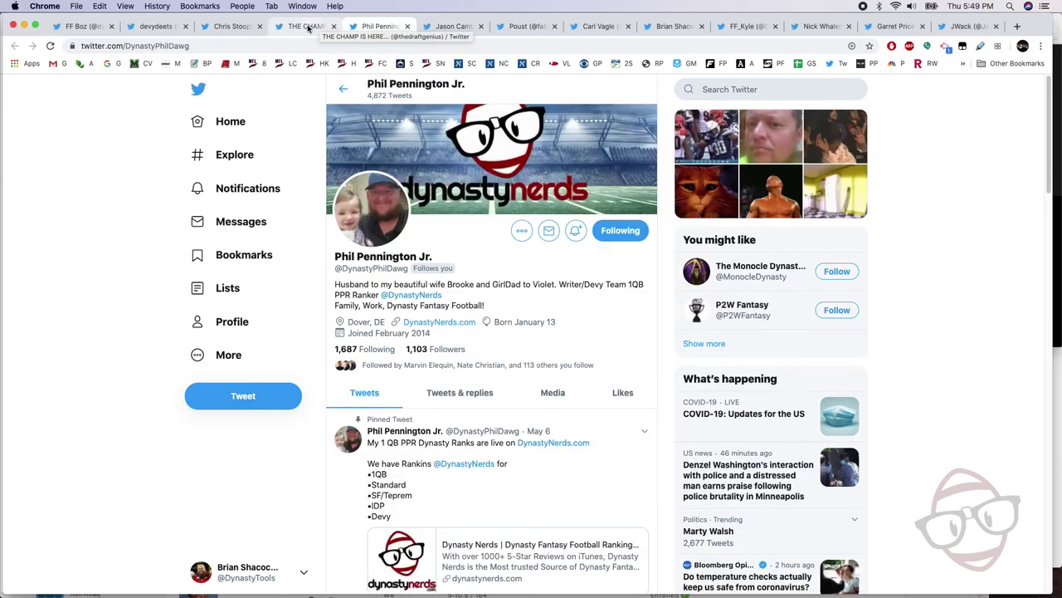
pyautogui.click(308, 27)
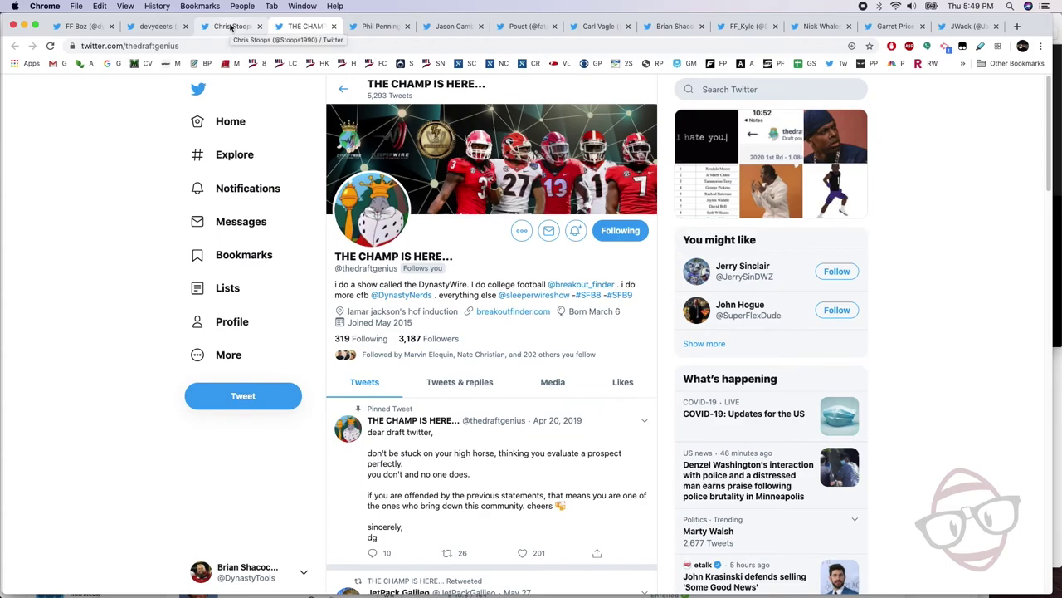
pyautogui.click(233, 27)
pyautogui.click(153, 26)
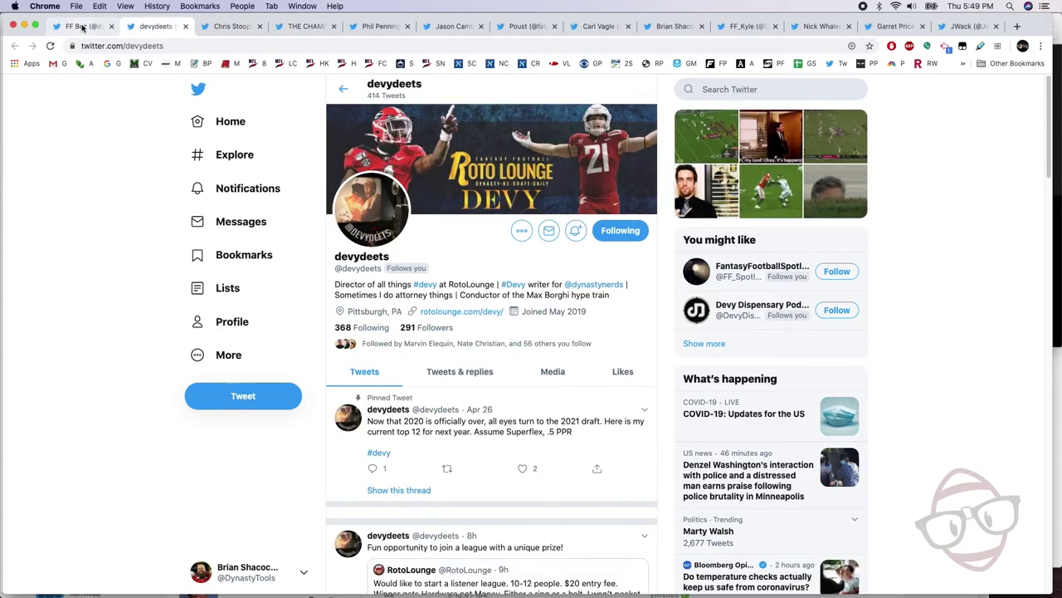
pyautogui.click(83, 26)
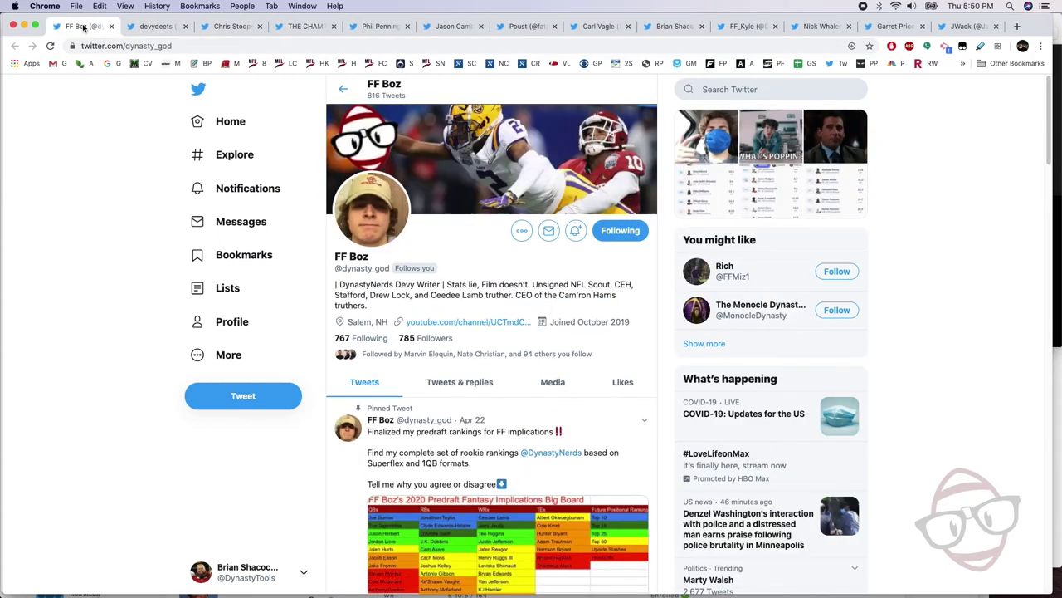
# - Return to the Dynasty Nerds website, open the Dynasty Prospect Film Room, and browse its list of prospect film links
pyautogui.press('super+bracketleft')
pyautogui.press('super+bracketleft')
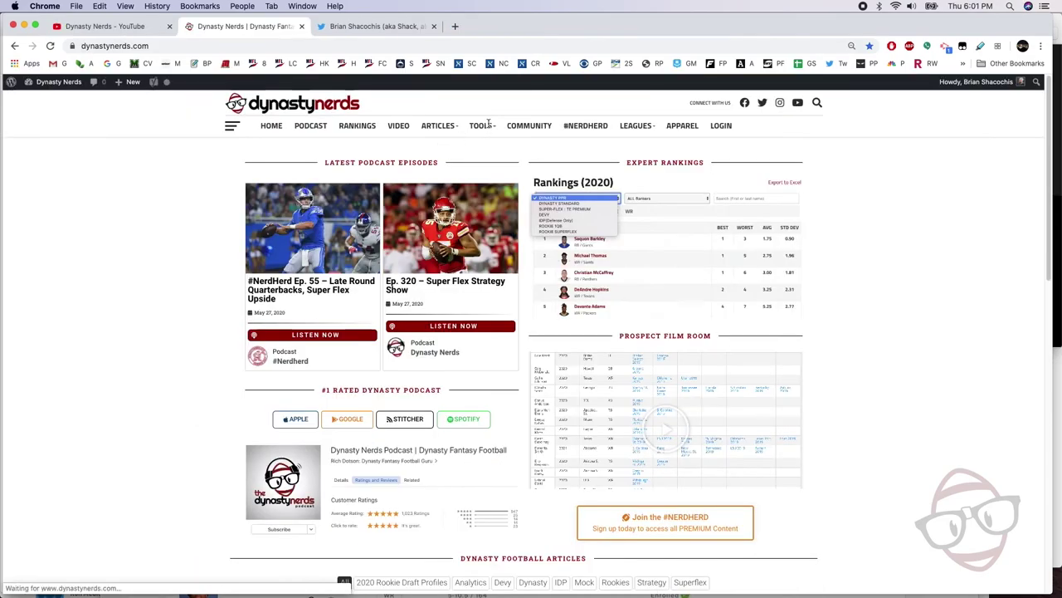
pyautogui.moveTo(482, 129)
pyautogui.click(495, 154)
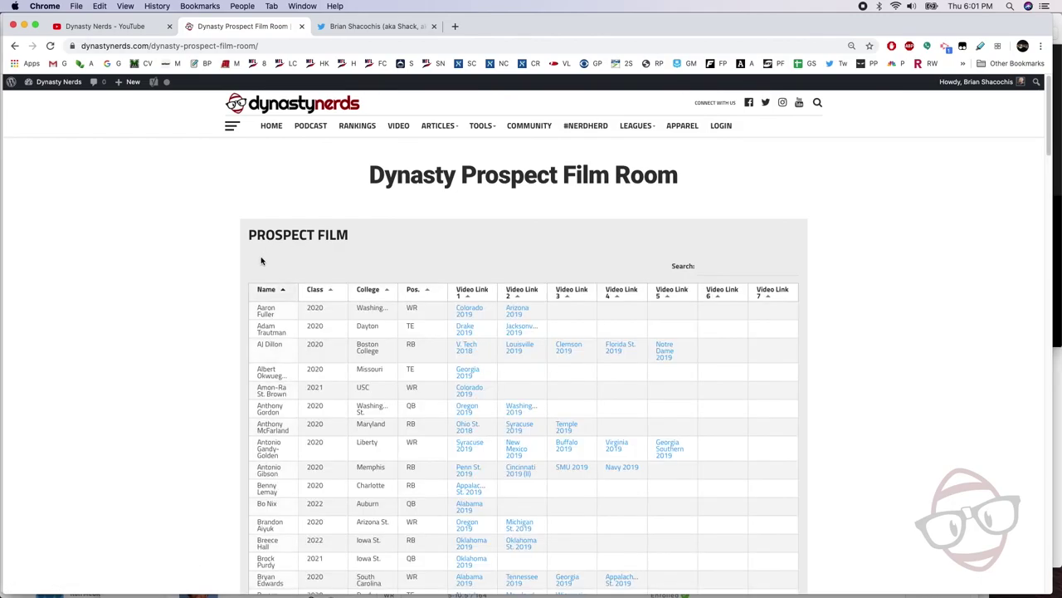
pyautogui.scroll(-7, 233, 273)
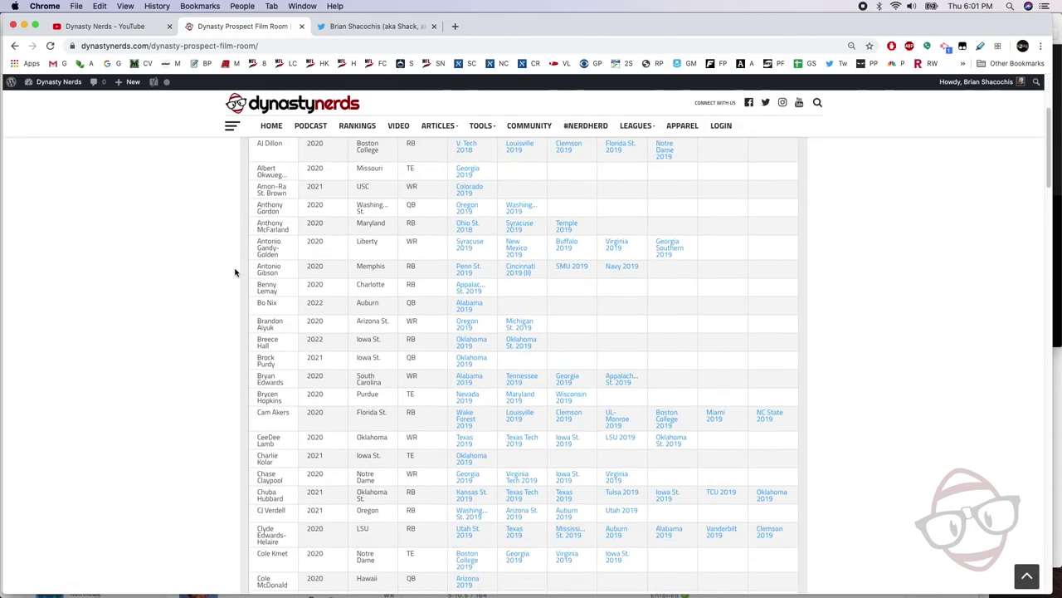
# - Go back to the Dynasty Nerds home page and browse past the dynasty football articles to the social feeds and shop
pyautogui.press('super+bracketleft')
pyautogui.scroll(-5, 144, 166)
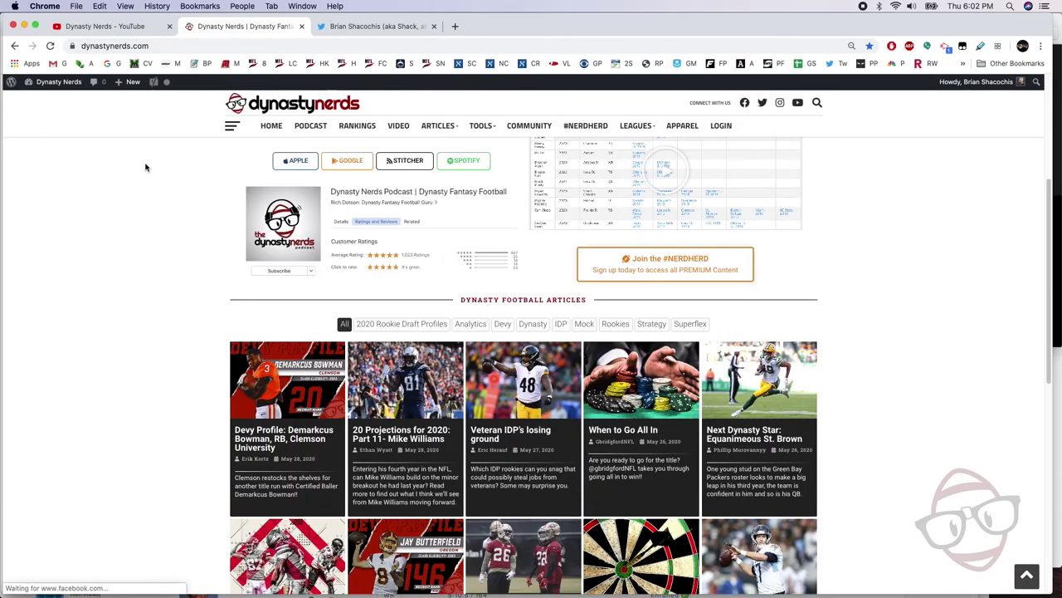
pyautogui.scroll(-8, 144, 175)
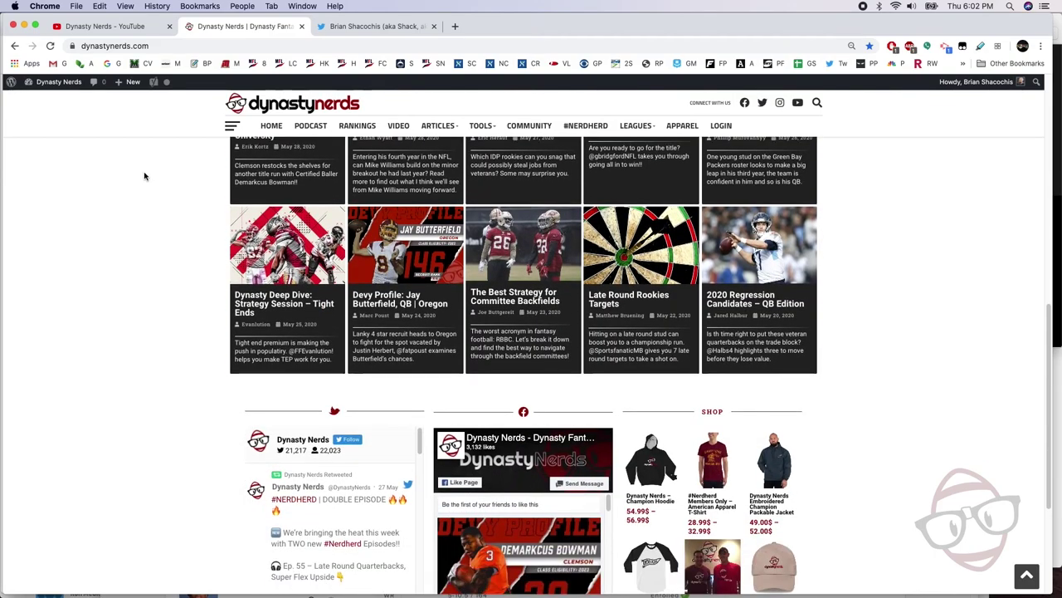
pyautogui.scroll(-3, 145, 175)
# - Switch to the Dynasty Nerds YouTube channel, browse its uploaded videos, and open "Film Nerds Ep. 15 - Najee Harris & Max Borghi"
pyautogui.press('super+1')
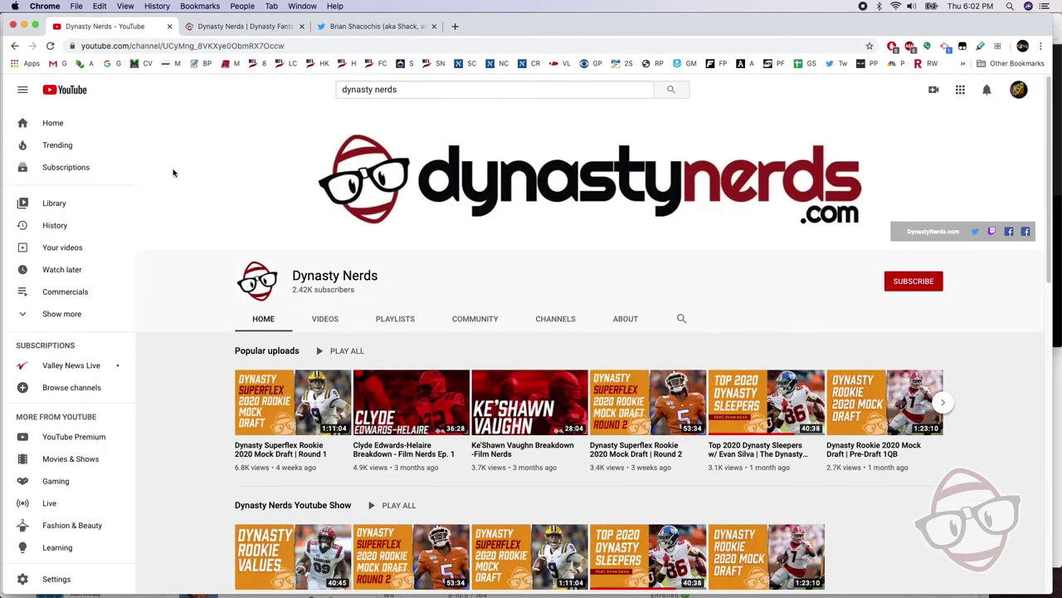
pyautogui.scroll(-3, 184, 247)
pyautogui.scroll(-3, 181, 249)
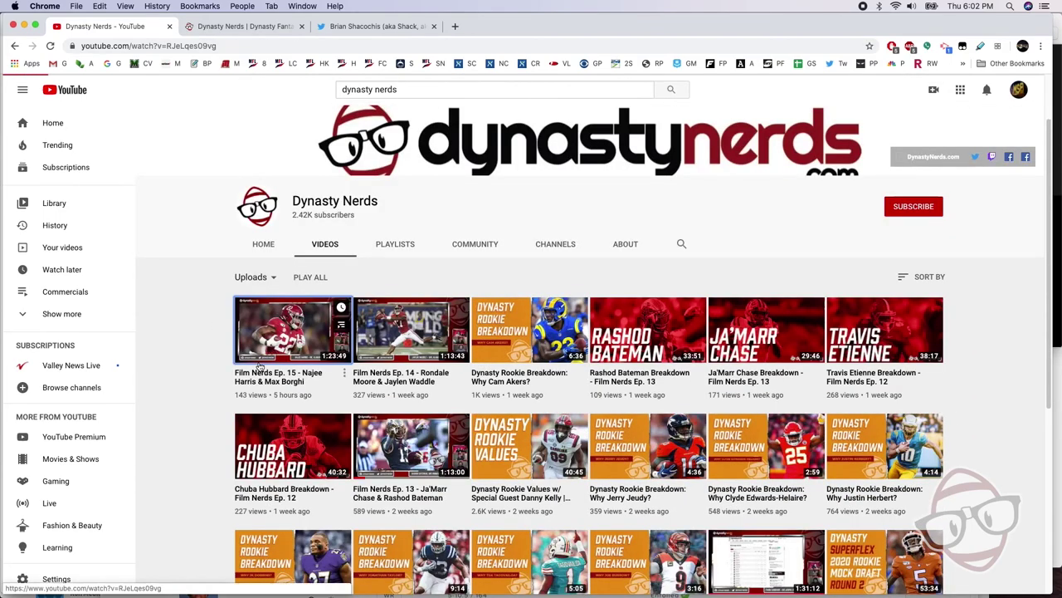
pyautogui.click(259, 365)
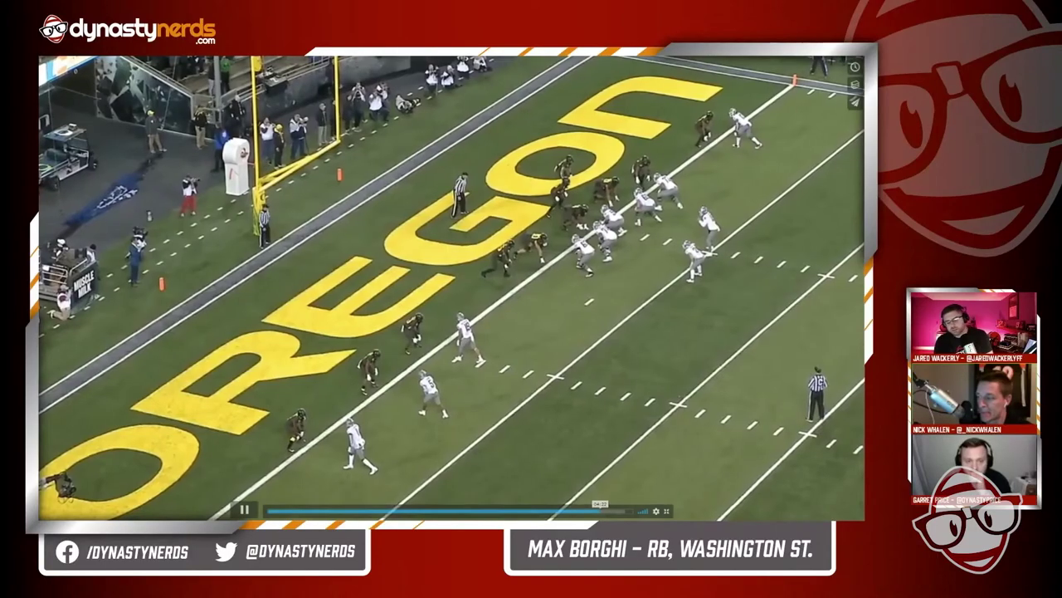